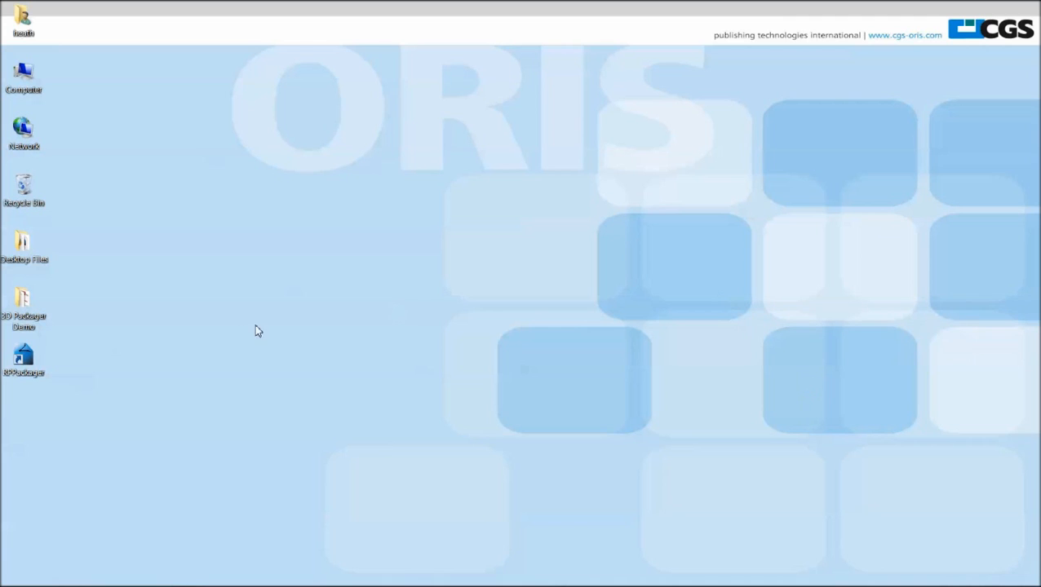
Launch RPPackager and start a new document as a Carton Project with the default document setup.
{"action": "double_click", "coordinate": [26, 357]}
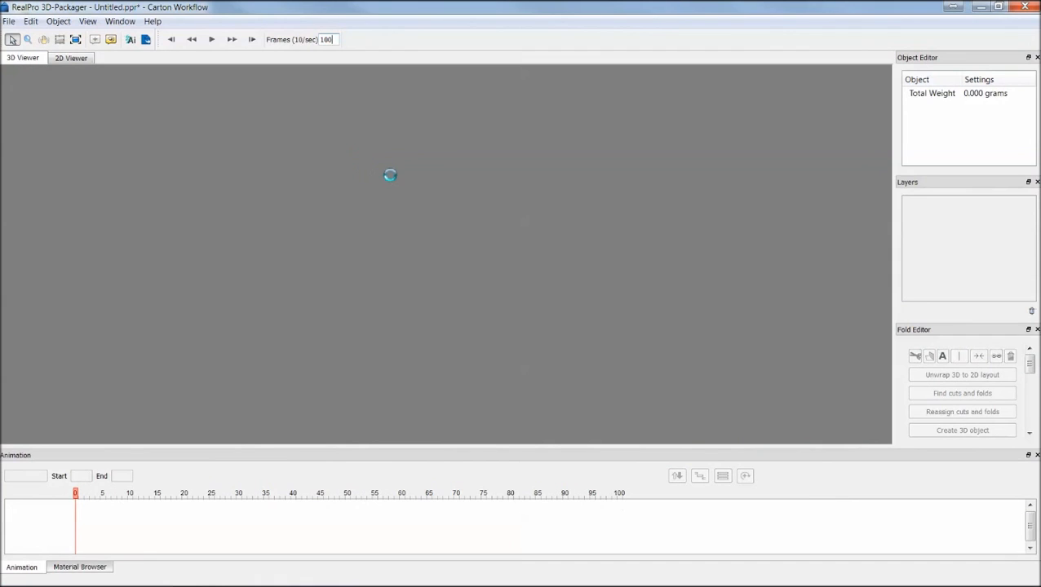
{"action": "left_click", "coordinate": [9, 21]}
{"action": "left_click", "coordinate": [28, 33]}
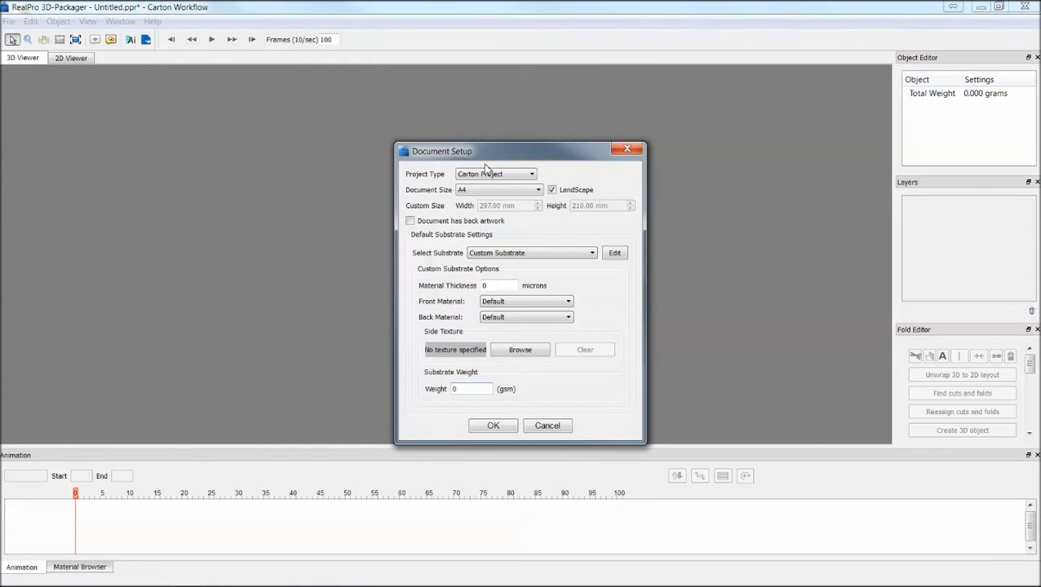
{"action": "left_click", "coordinate": [519, 178]}
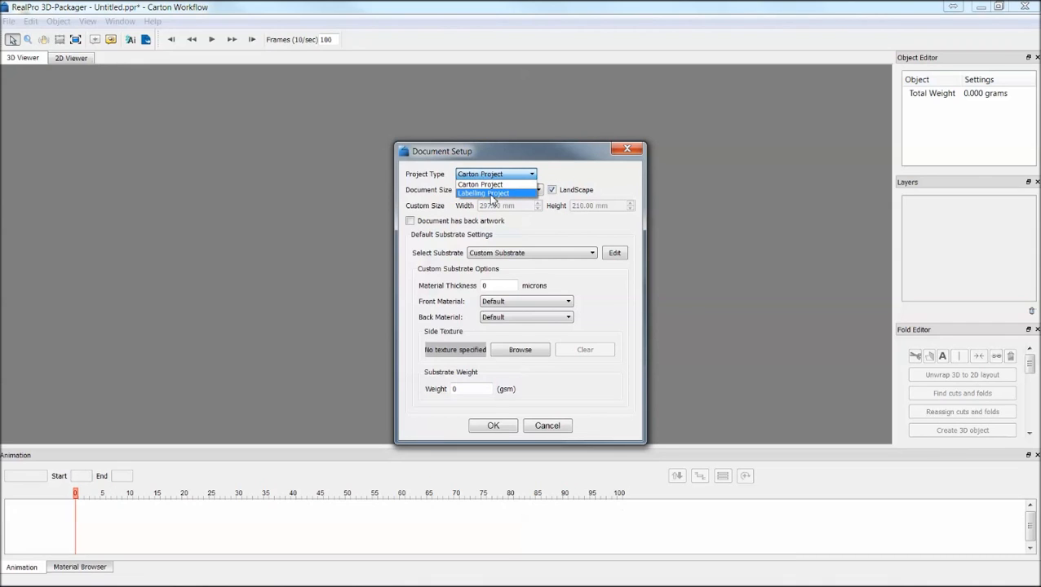
{"action": "left_click", "coordinate": [492, 184]}
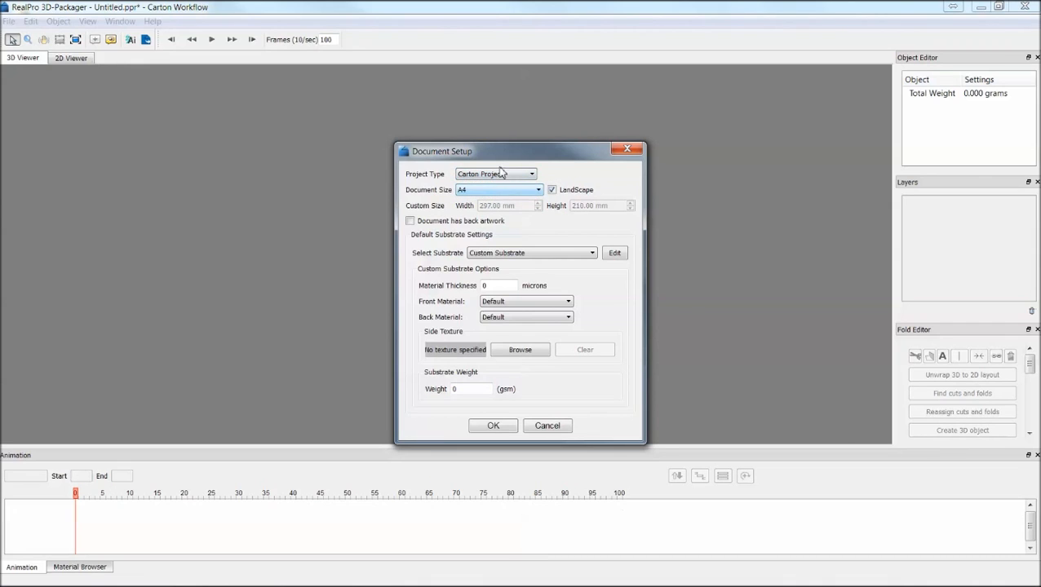
{"action": "left_click", "coordinate": [494, 426]}
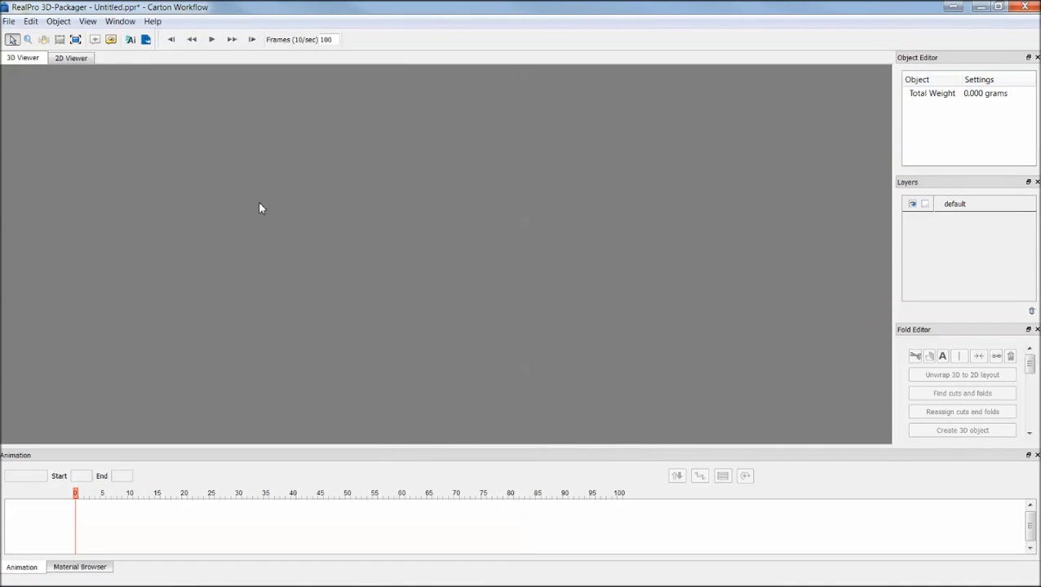
Import the 2D dieline file 1-PacProFreshcut.dxf from the 3D Packager Demo folder.
{"action": "left_click", "coordinate": [9, 21]}
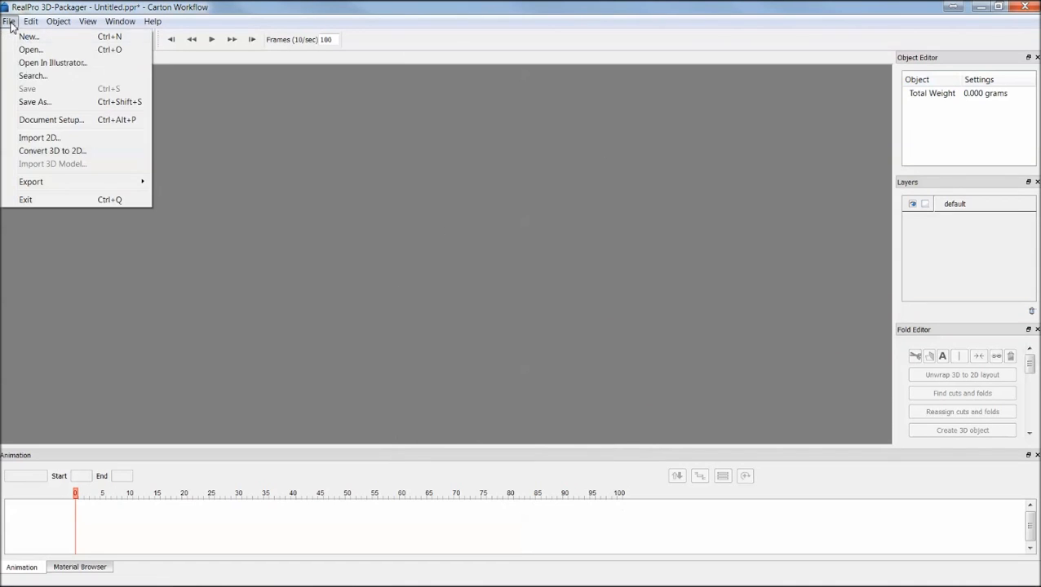
{"action": "left_click", "coordinate": [56, 140]}
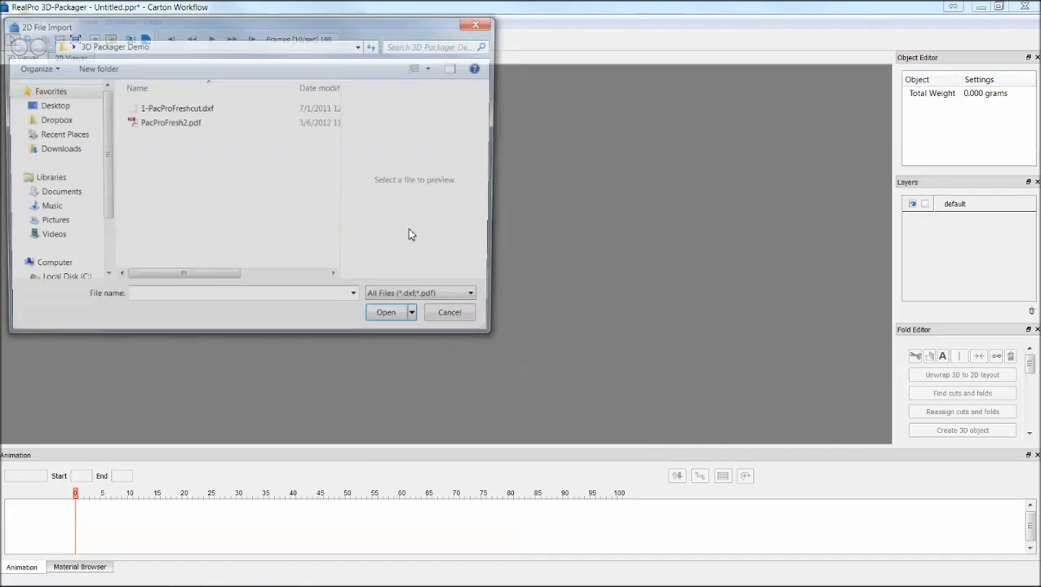
{"action": "left_click", "coordinate": [167, 113]}
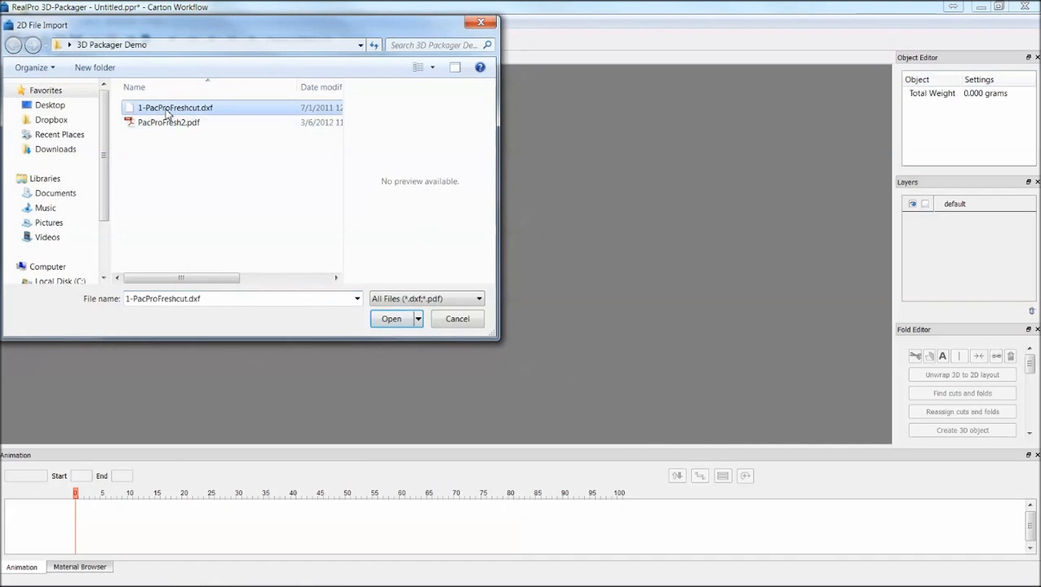
{"action": "left_click", "coordinate": [400, 321]}
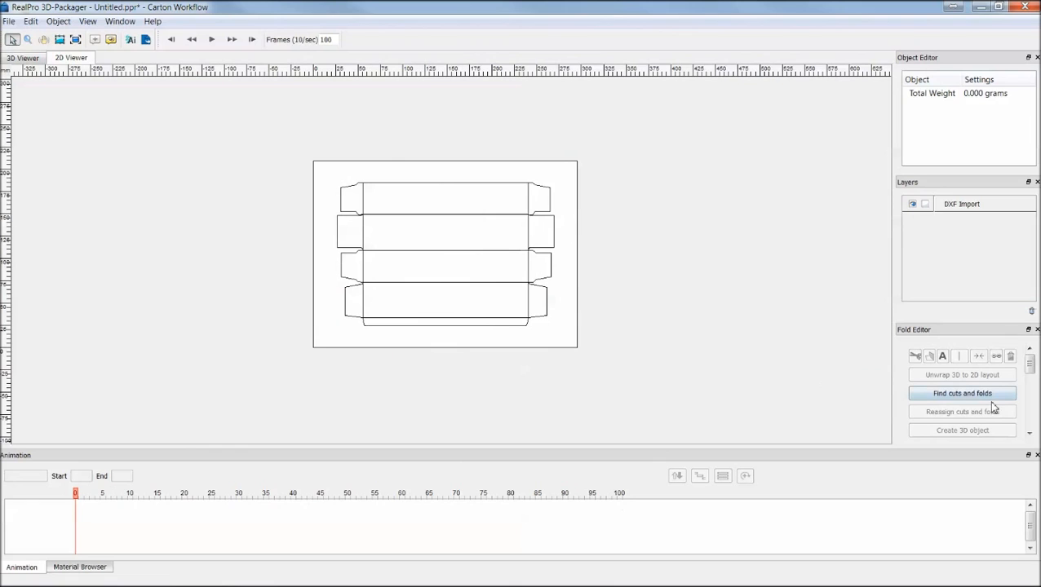
Find cuts and folds on the dieline, then select the top panel and apply the fold editor tool to it.
{"action": "left_click", "coordinate": [966, 395]}
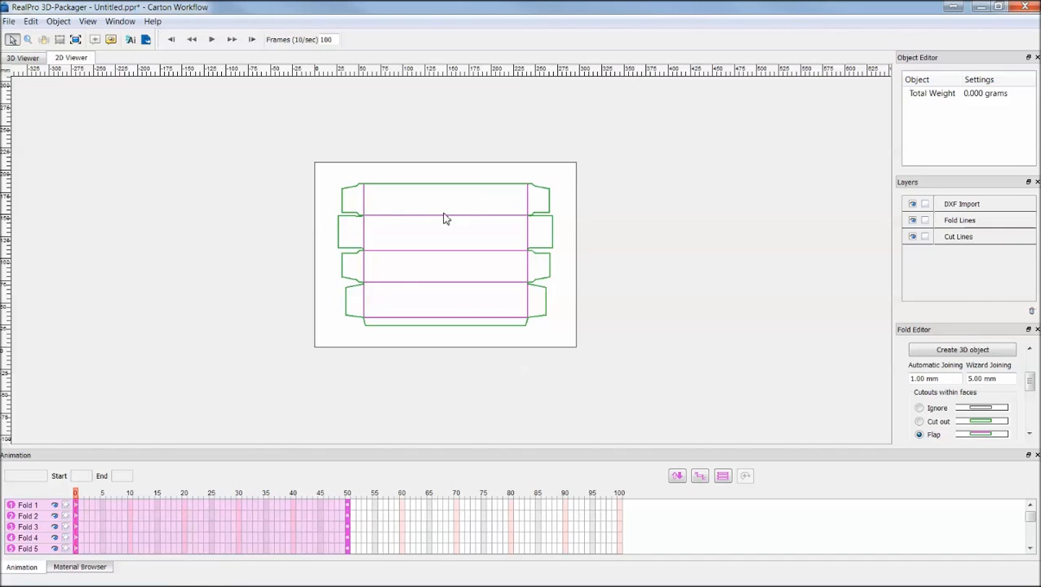
{"action": "left_click_drag", "start_coordinate": [356, 203], "coordinate": [535, 210]}
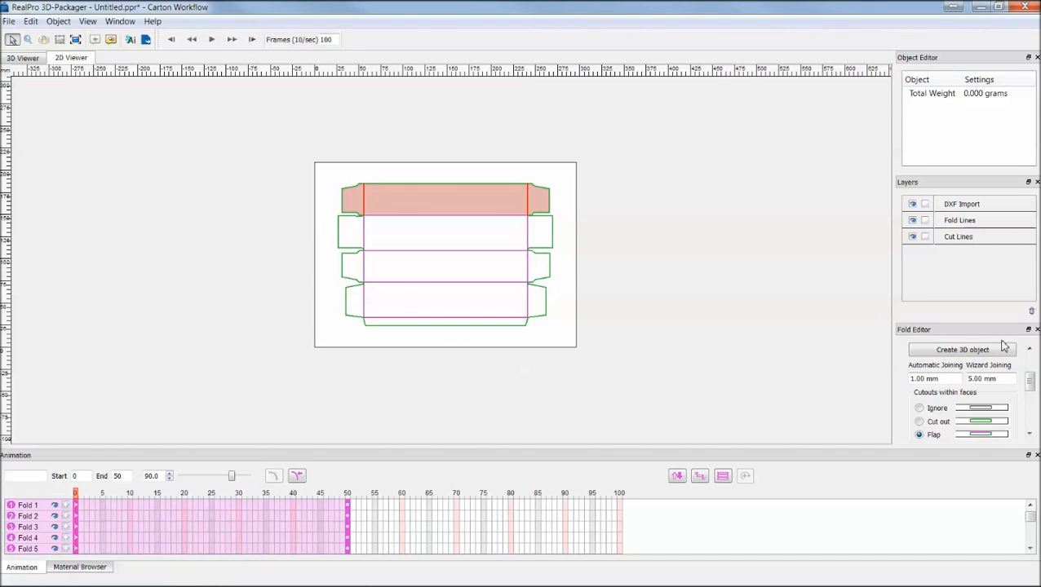
{"action": "left_click", "coordinate": [1029, 349]}
{"action": "left_click", "coordinate": [1030, 350]}
{"action": "left_click", "coordinate": [1030, 349]}
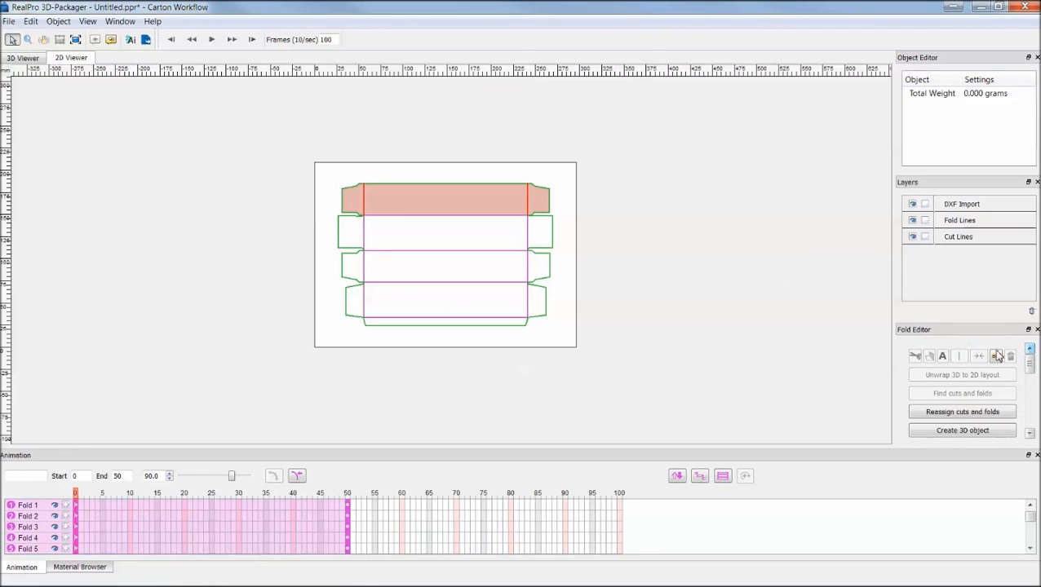
{"action": "left_click", "coordinate": [996, 357]}
Apply the same fold editor tool to the second, third and fourth main panels in turn.
{"action": "left_click_drag", "start_coordinate": [361, 238], "coordinate": [539, 242]}
{"action": "left_click", "coordinate": [997, 356]}
{"action": "left_click_drag", "start_coordinate": [362, 271], "coordinate": [539, 279]}
{"action": "left_click", "coordinate": [996, 357]}
{"action": "left_click_drag", "start_coordinate": [356, 302], "coordinate": [536, 308]}
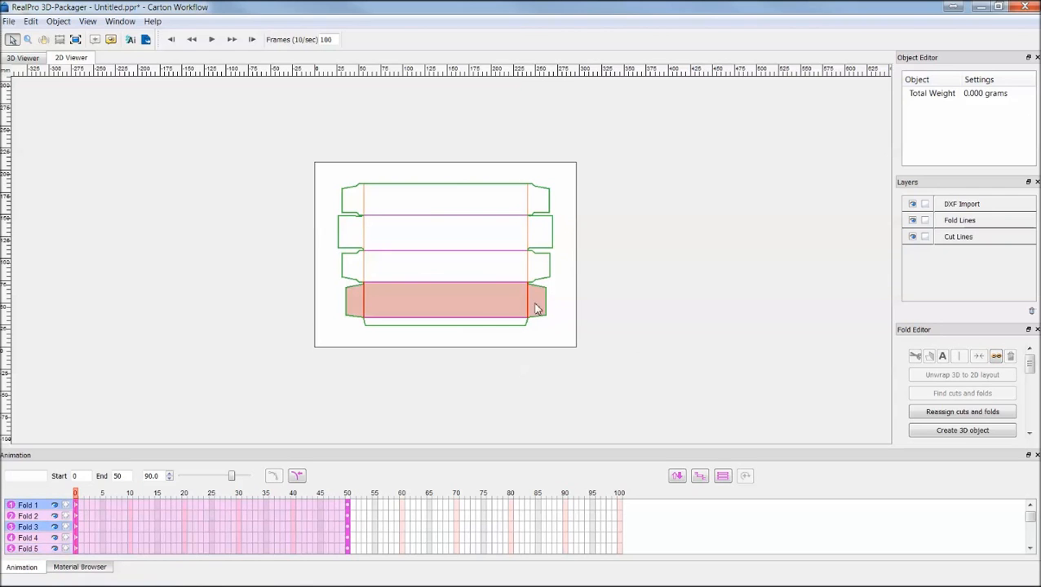
{"action": "left_click", "coordinate": [996, 356]}
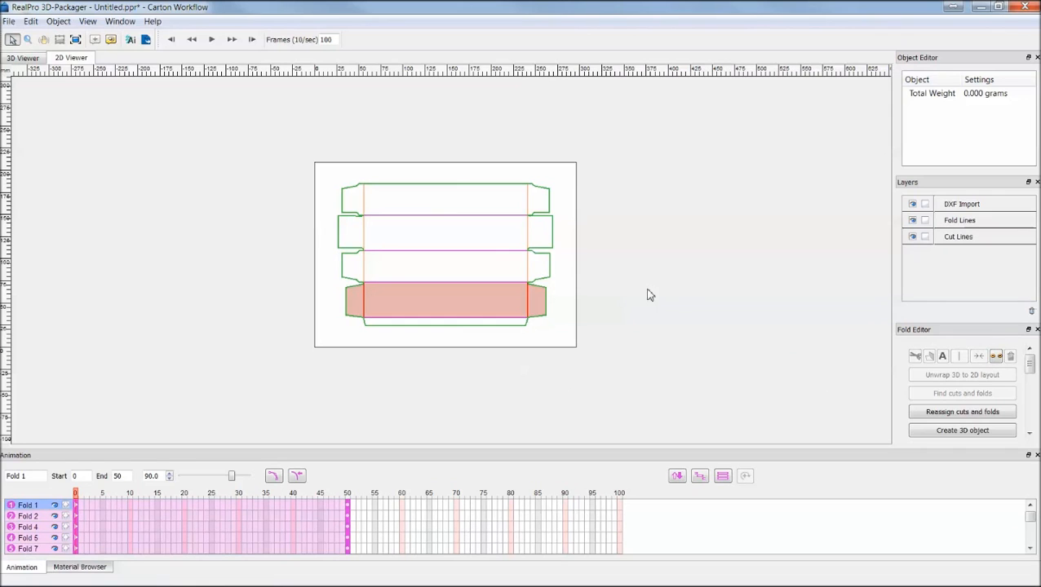
Define the folding sequence by picking each fold line's marker in order, then leave the ordering mode.
{"action": "left_click", "coordinate": [678, 476]}
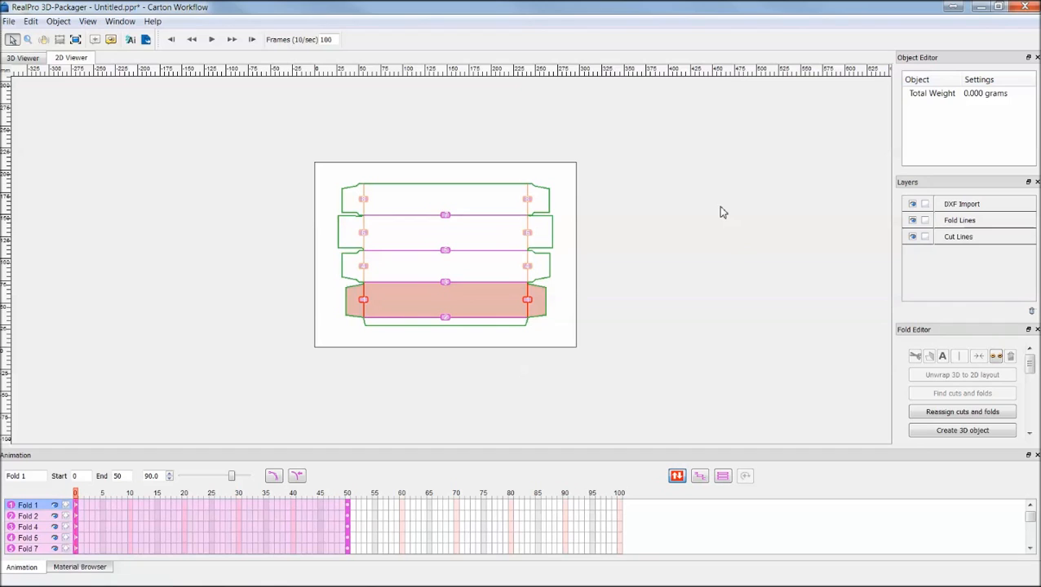
{"action": "left_click", "coordinate": [528, 269]}
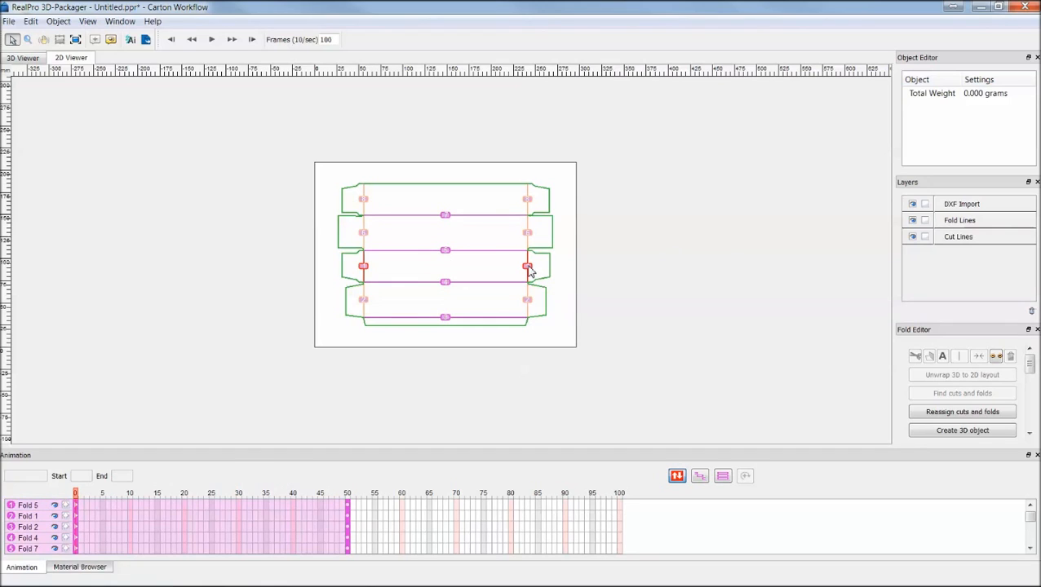
{"action": "left_click", "coordinate": [528, 201]}
{"action": "left_click", "coordinate": [445, 319]}
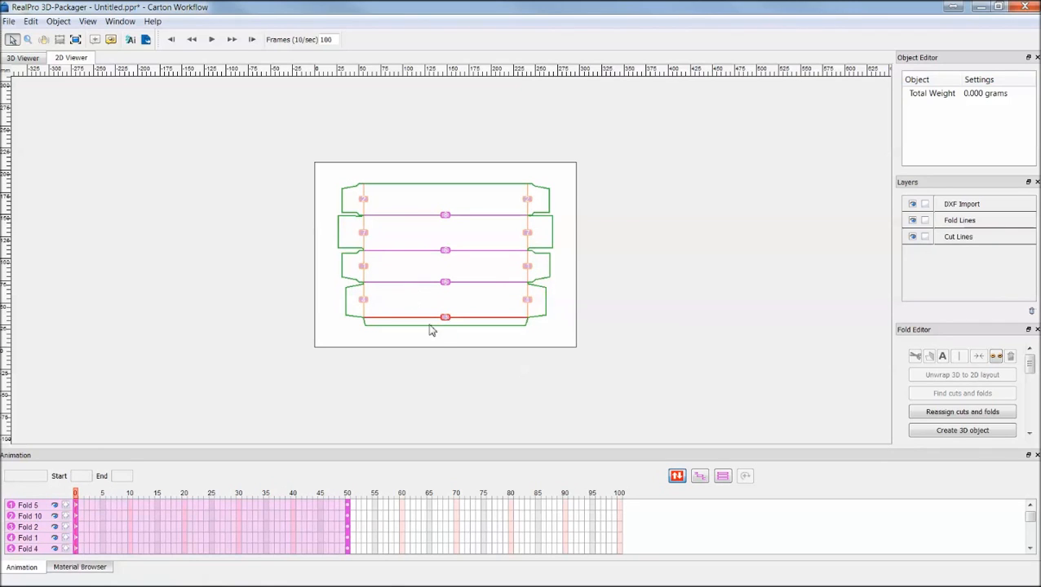
{"action": "left_click", "coordinate": [444, 253]}
{"action": "left_click", "coordinate": [445, 283]}
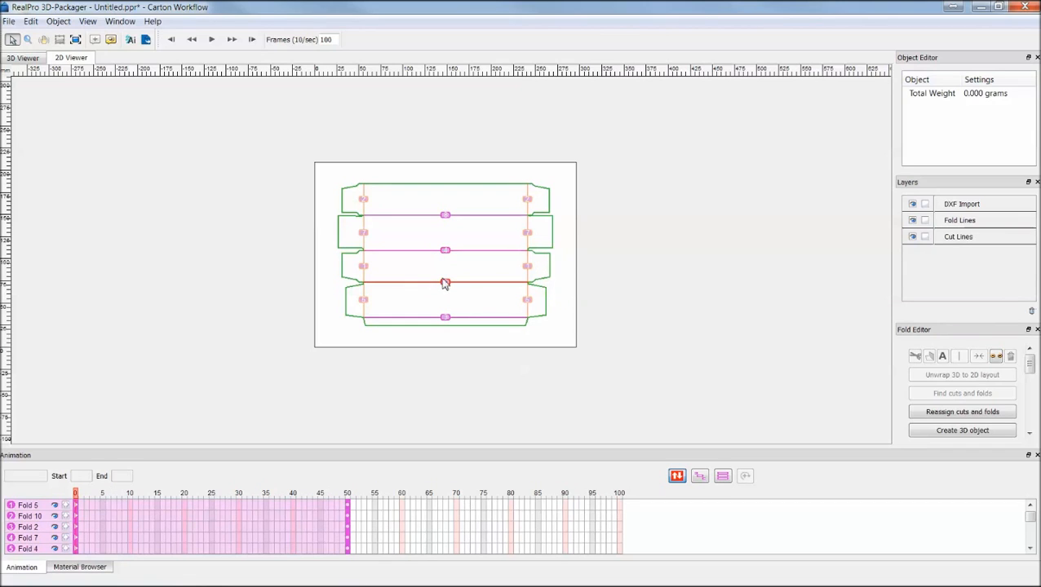
{"action": "left_click", "coordinate": [441, 241]}
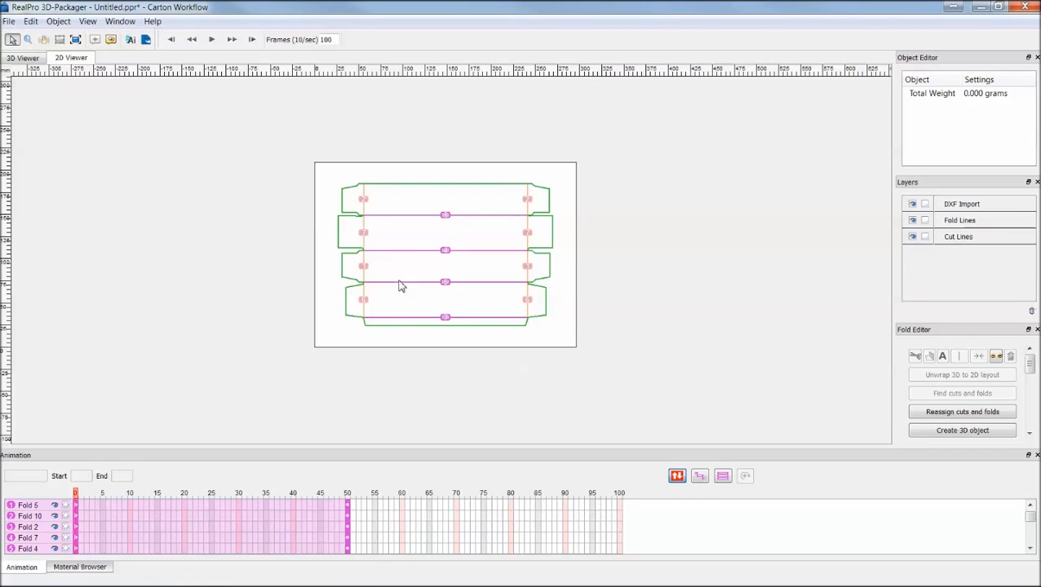
{"action": "left_click", "coordinate": [446, 216]}
{"action": "left_click", "coordinate": [363, 305]}
{"action": "left_click", "coordinate": [363, 301]}
{"action": "left_click", "coordinate": [366, 236]}
{"action": "left_click", "coordinate": [677, 475]}
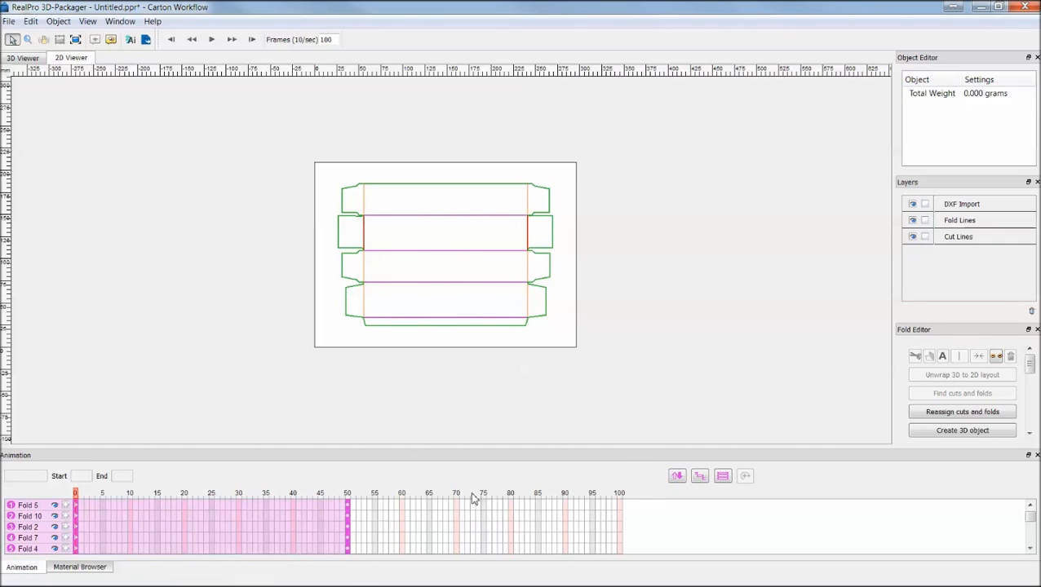
Select the top panel, third panel and bottom fold line to inspect their fold angle settings.
{"action": "left_click_drag", "start_coordinate": [353, 198], "coordinate": [532, 204]}
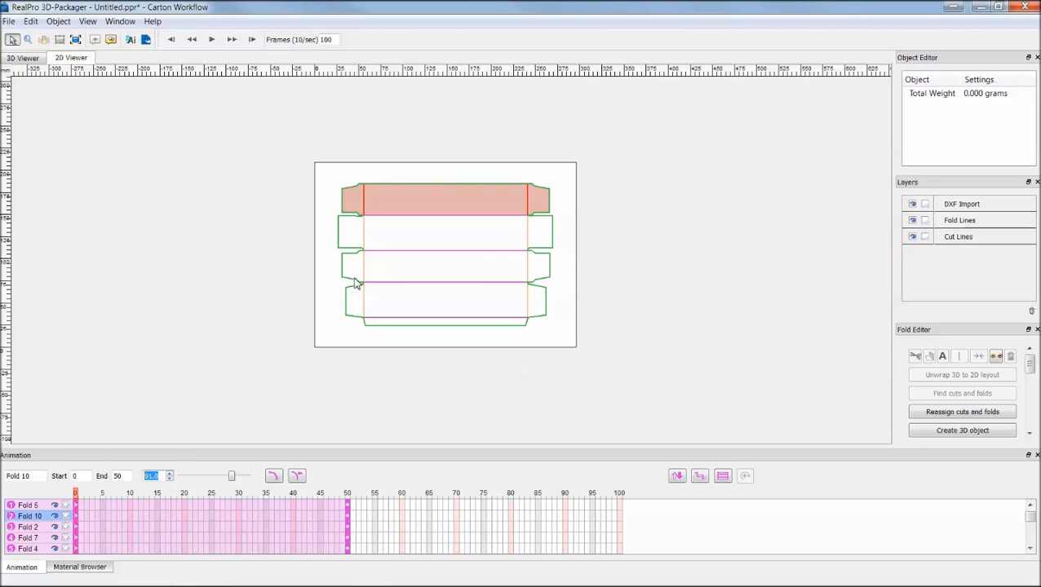
{"action": "left_click_drag", "start_coordinate": [356, 273], "coordinate": [532, 274]}
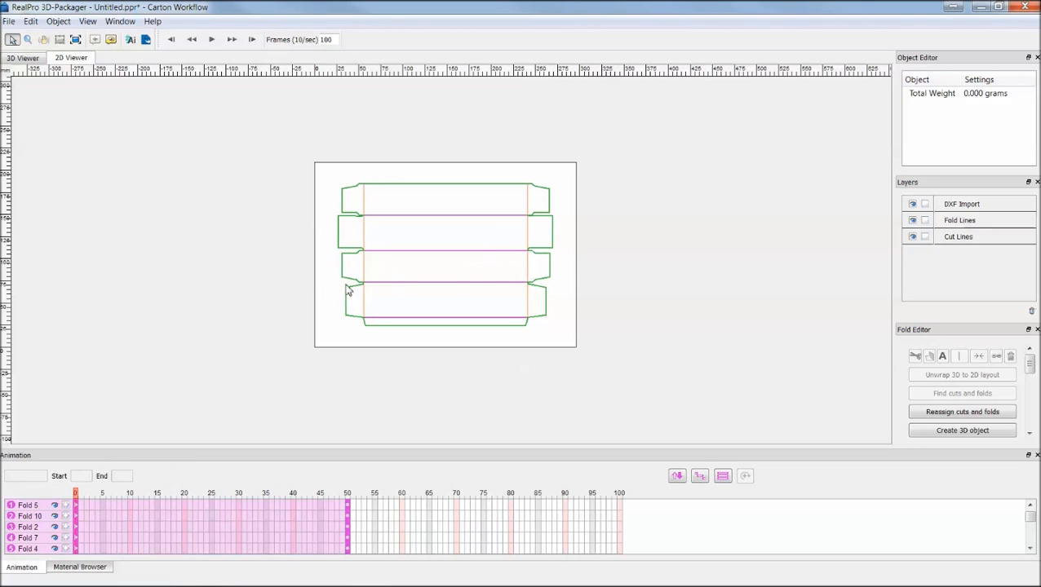
{"action": "left_click_drag", "start_coordinate": [357, 272], "coordinate": [536, 276]}
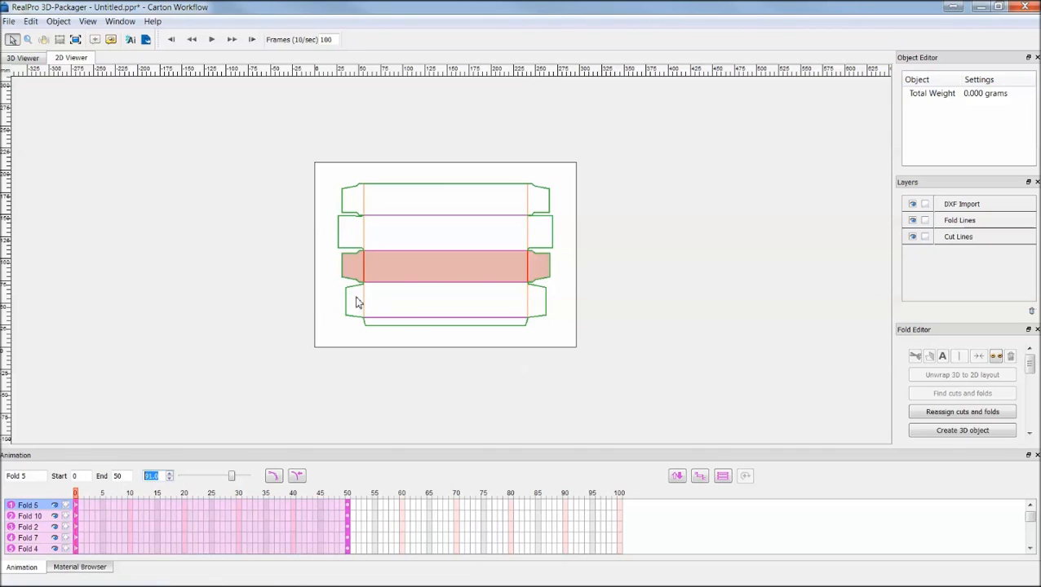
{"action": "left_click", "coordinate": [419, 319]}
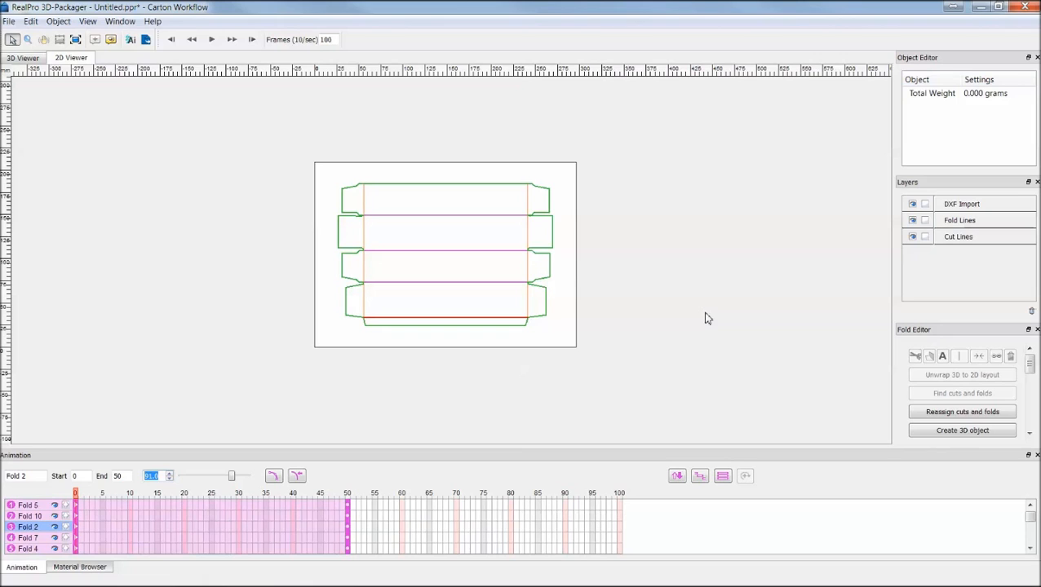
Create the 3D object from the folded dieline.
{"action": "left_click", "coordinate": [973, 437]}
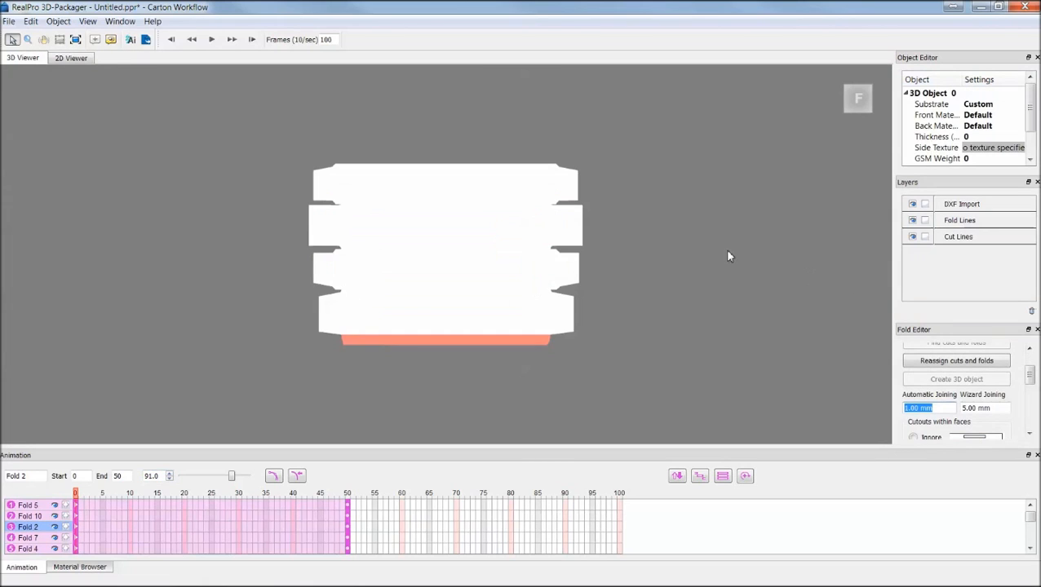
{"action": "mouse_move", "coordinate": [477, 298]}
{"action": "left_mouse_down"}
{"action": "mouse_move", "coordinate": [462, 239]}
{"action": "mouse_move", "coordinate": [548, 244]}
{"action": "mouse_move", "coordinate": [576, 284]}
{"action": "mouse_move", "coordinate": [478, 305]}
{"action": "left_mouse_up"}
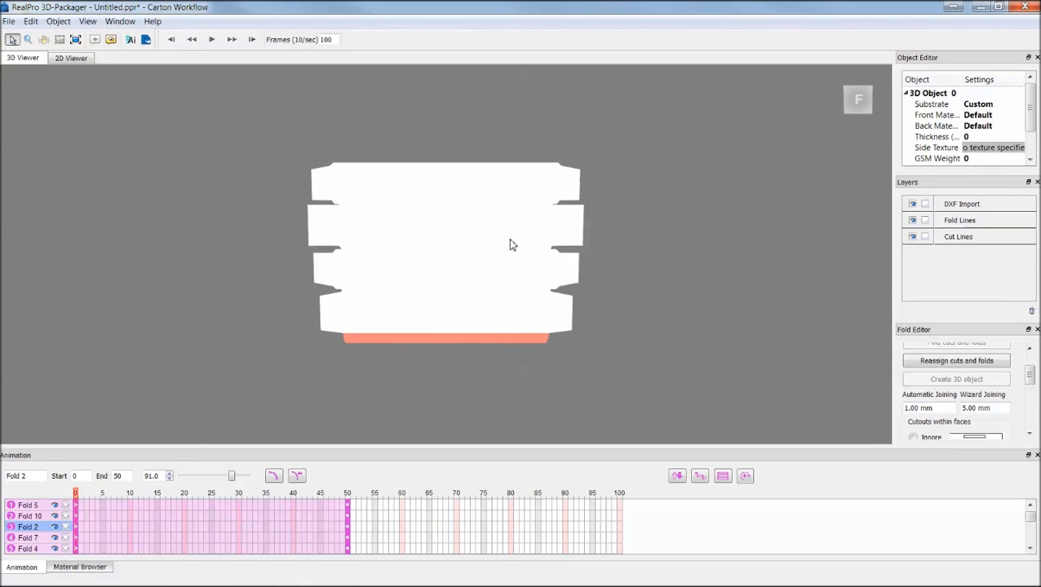
Apply the 200 surface material to the front of all 3D objects, then return to the 2D viewer.
{"action": "left_click", "coordinate": [83, 567]}
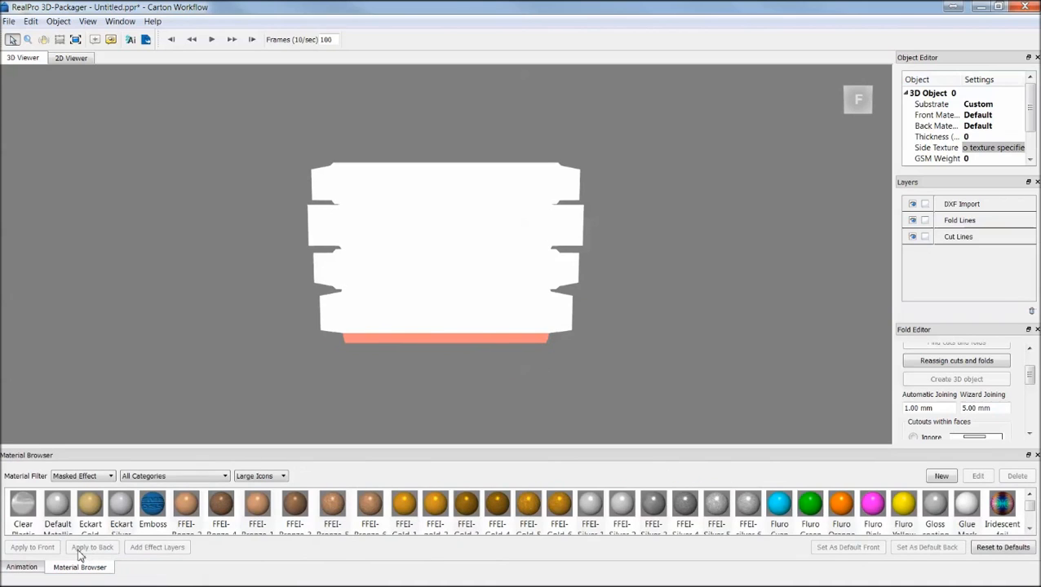
{"action": "mouse_move", "coordinate": [359, 302]}
{"action": "left_mouse_down"}
{"action": "mouse_move", "coordinate": [508, 303]}
{"action": "mouse_move", "coordinate": [351, 302]}
{"action": "mouse_move", "coordinate": [483, 304]}
{"action": "mouse_move", "coordinate": [364, 302]}
{"action": "left_mouse_up"}
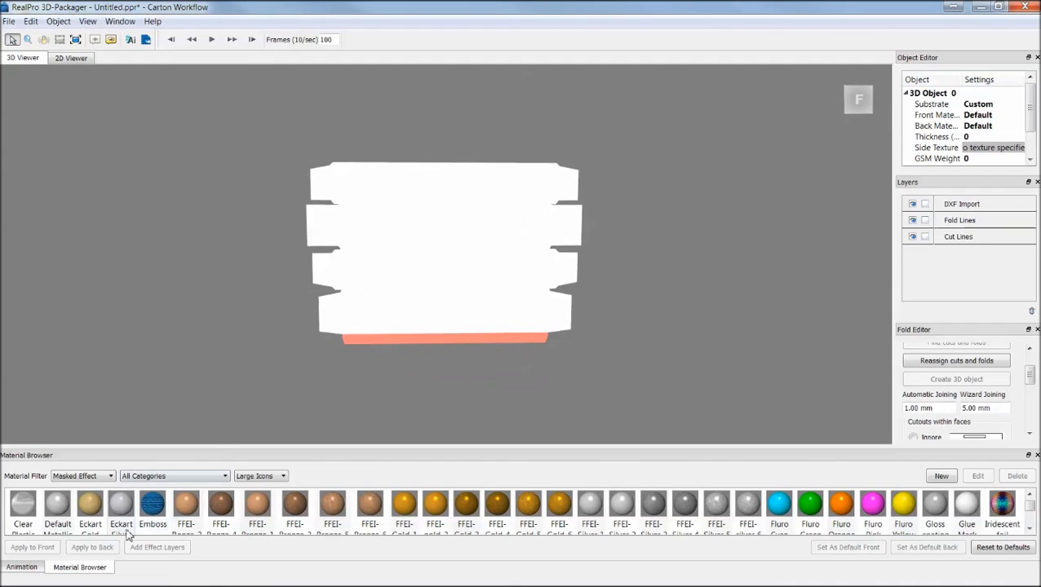
{"action": "left_click", "coordinate": [98, 477]}
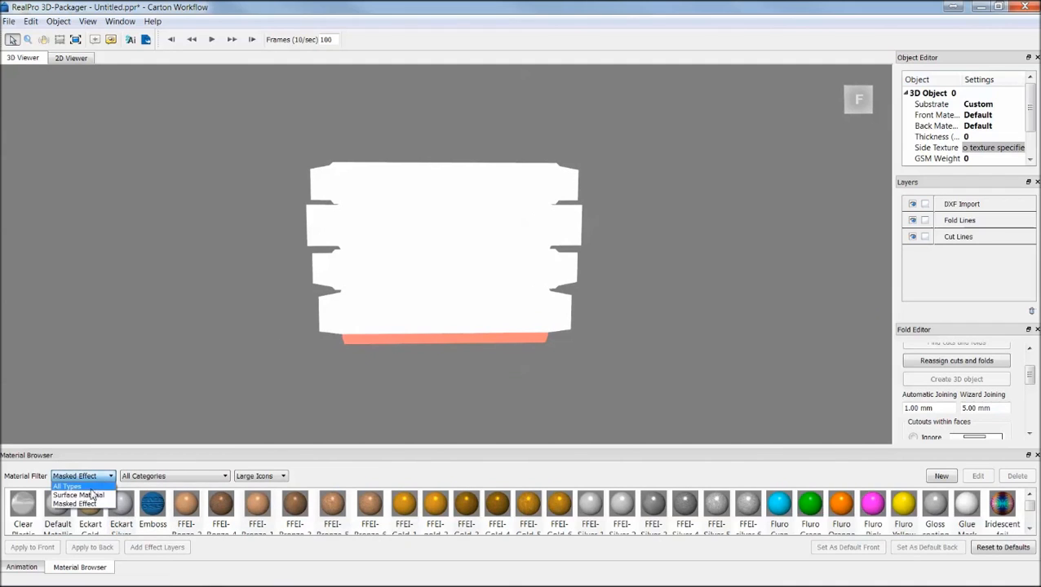
{"action": "left_click", "coordinate": [90, 496]}
{"action": "left_click", "coordinate": [118, 506]}
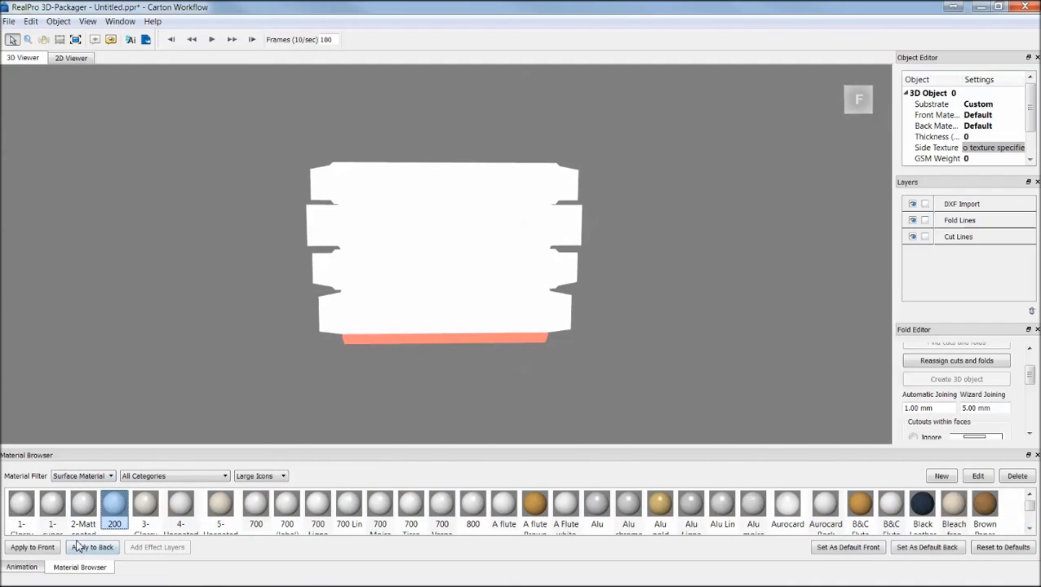
{"action": "mouse_move", "coordinate": [117, 510]}
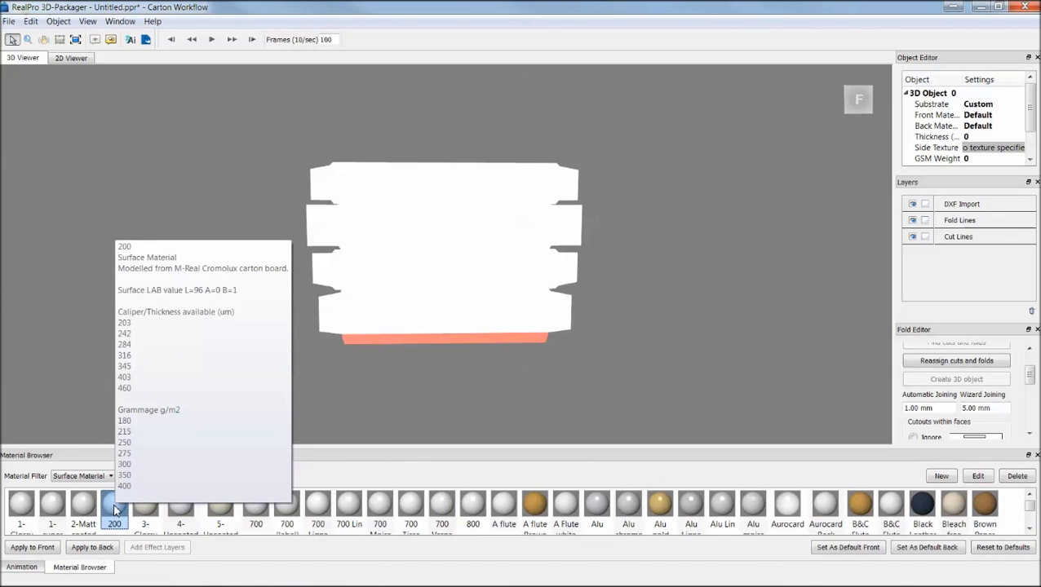
{"action": "left_click", "coordinate": [32, 548]}
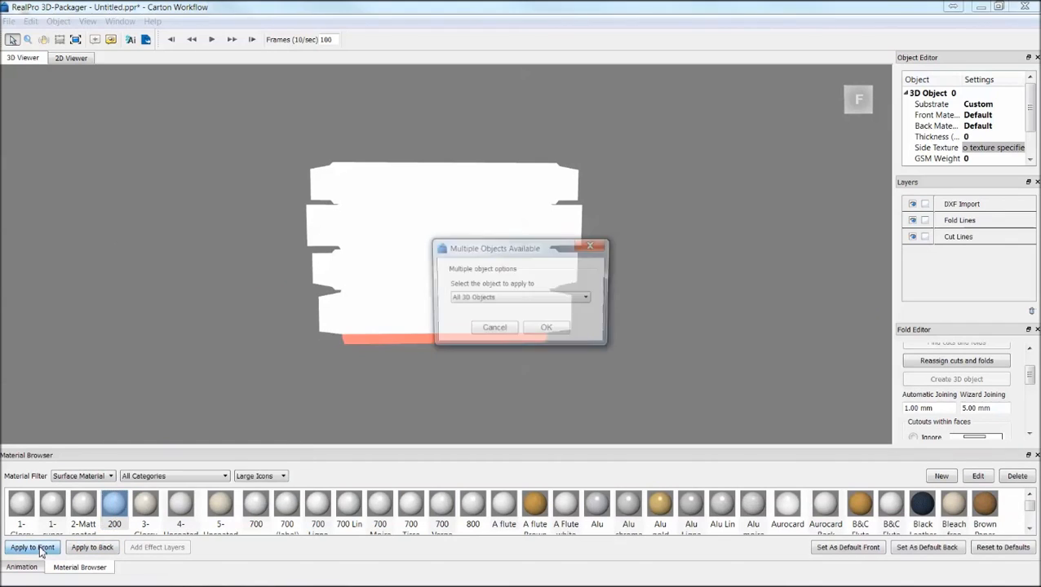
{"action": "left_click", "coordinate": [553, 331]}
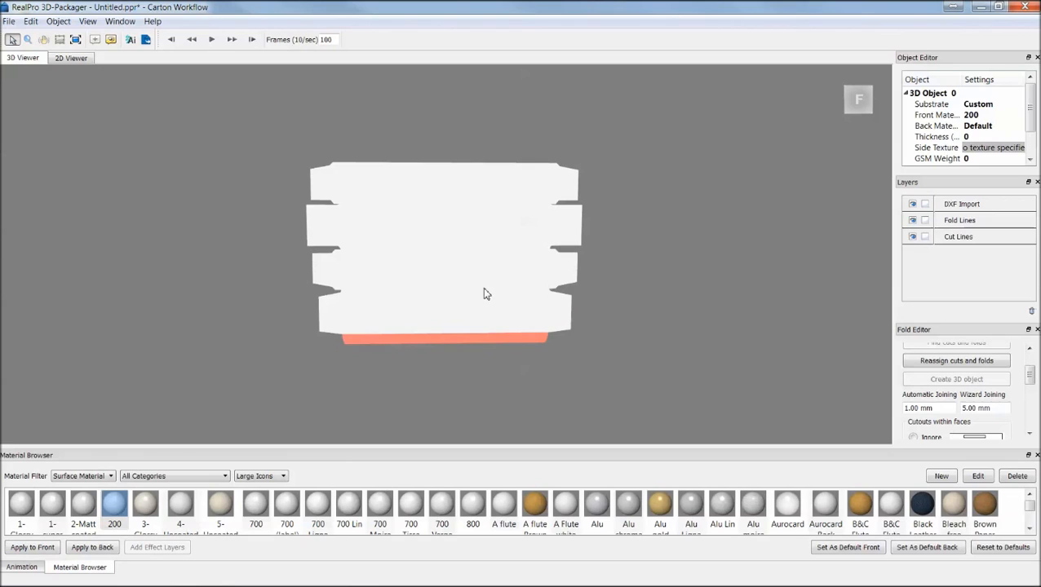
{"action": "left_click", "coordinate": [70, 57]}
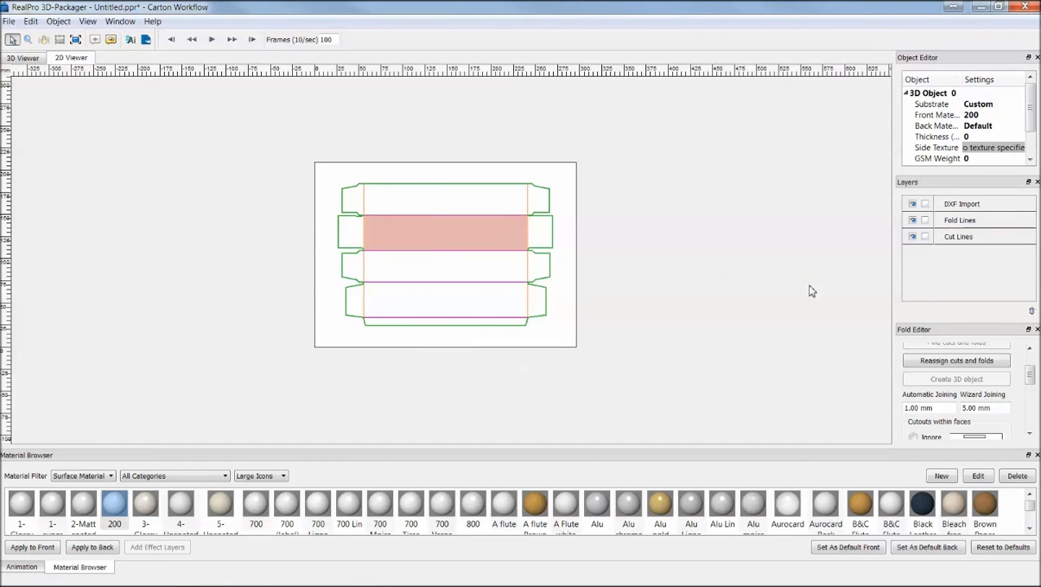
Set the highlighted panel as the carton's front face.
{"action": "left_click_drag", "start_coordinate": [1032, 376], "coordinate": [1031, 418]}
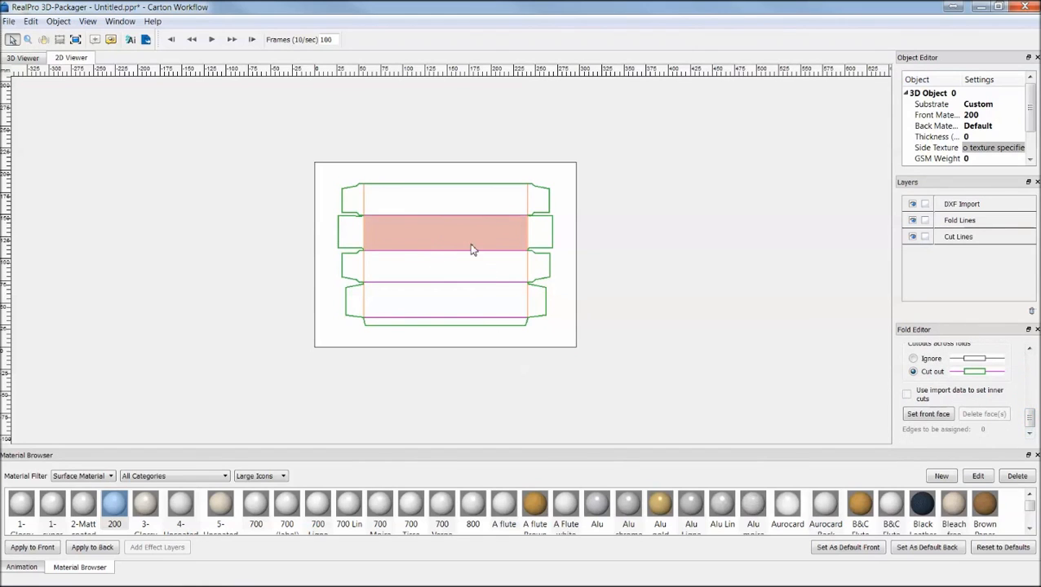
{"action": "left_click", "coordinate": [926, 414]}
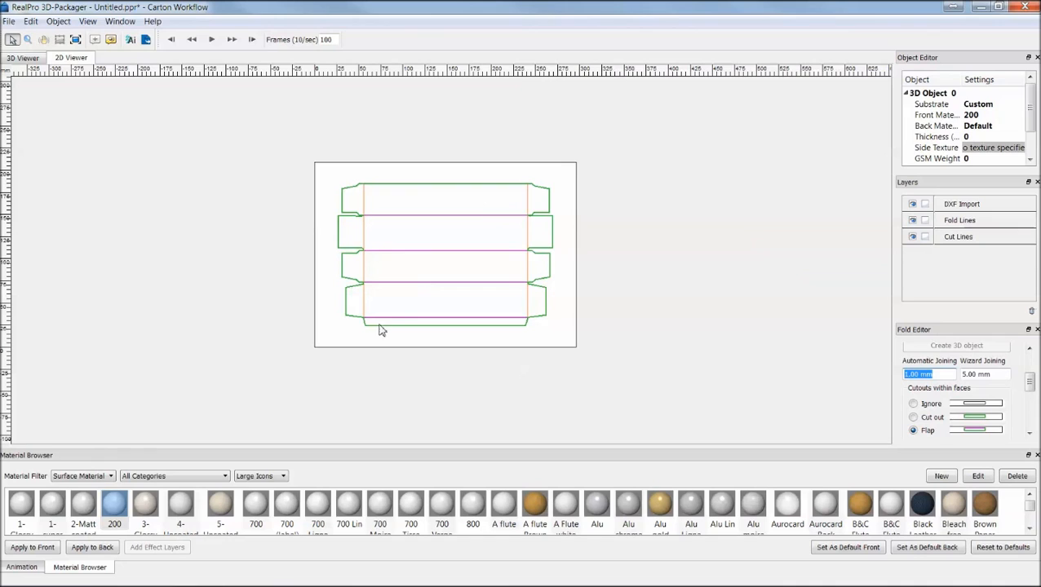
Open the animation timeline in the 3D viewer and spread the fold animations into a sequence.
{"action": "left_click", "coordinate": [21, 567]}
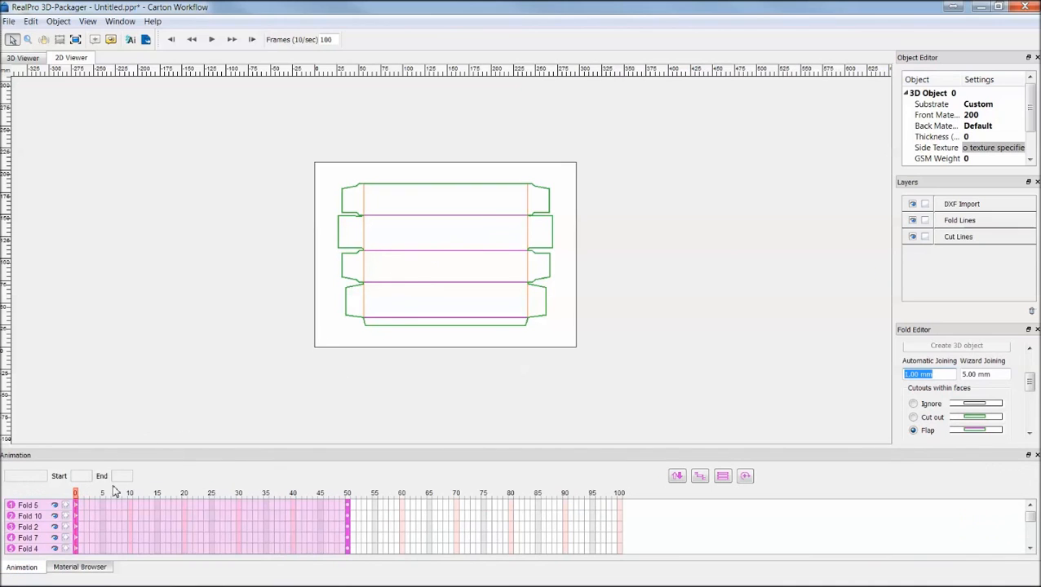
{"action": "left_click", "coordinate": [23, 58]}
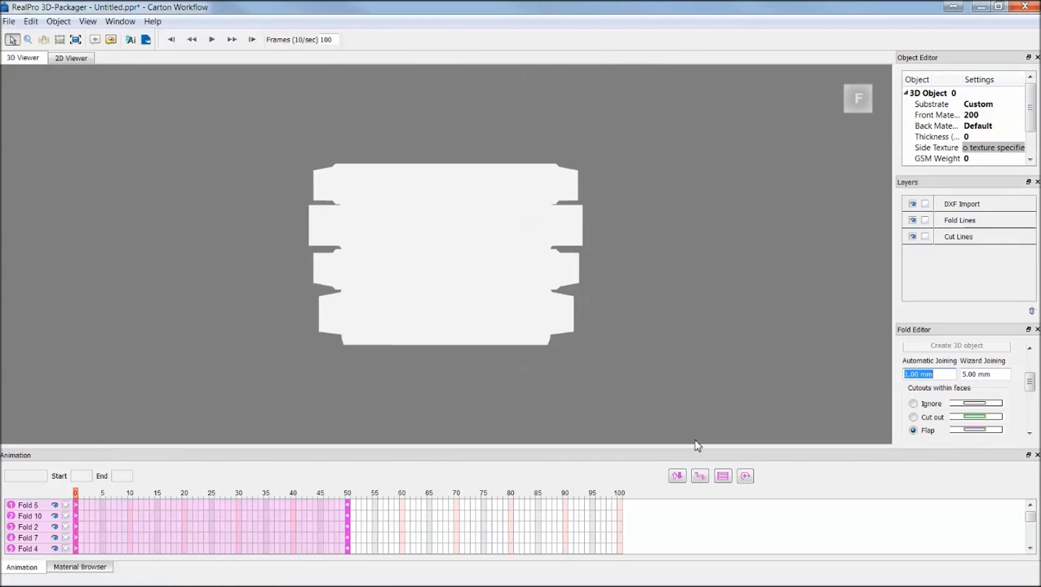
{"action": "left_click", "coordinate": [699, 478]}
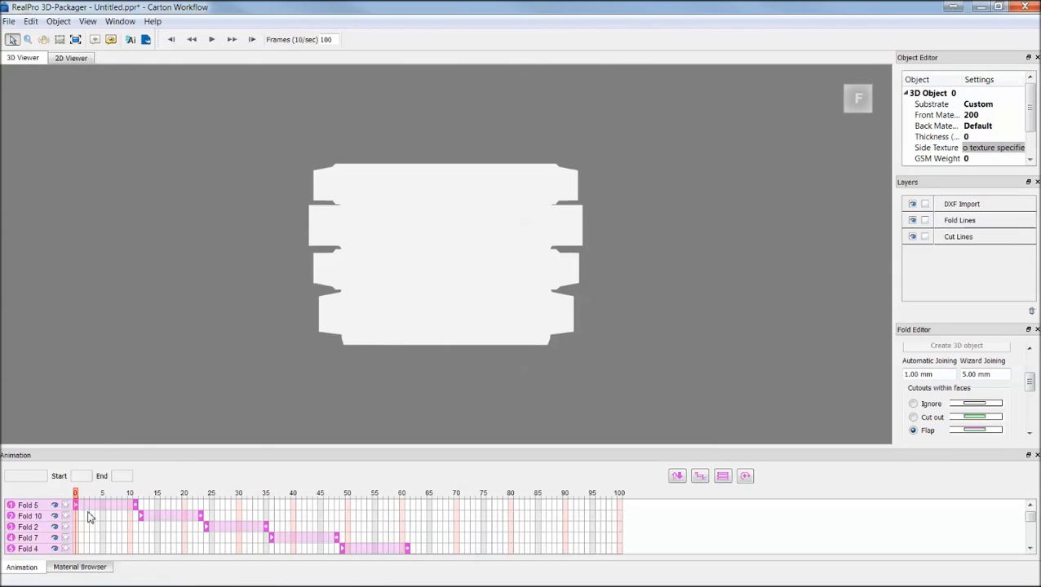
Scrub the fold animation to frame 100 to fold the carton closed.
{"action": "left_click_drag", "start_coordinate": [76, 498], "coordinate": [622, 511]}
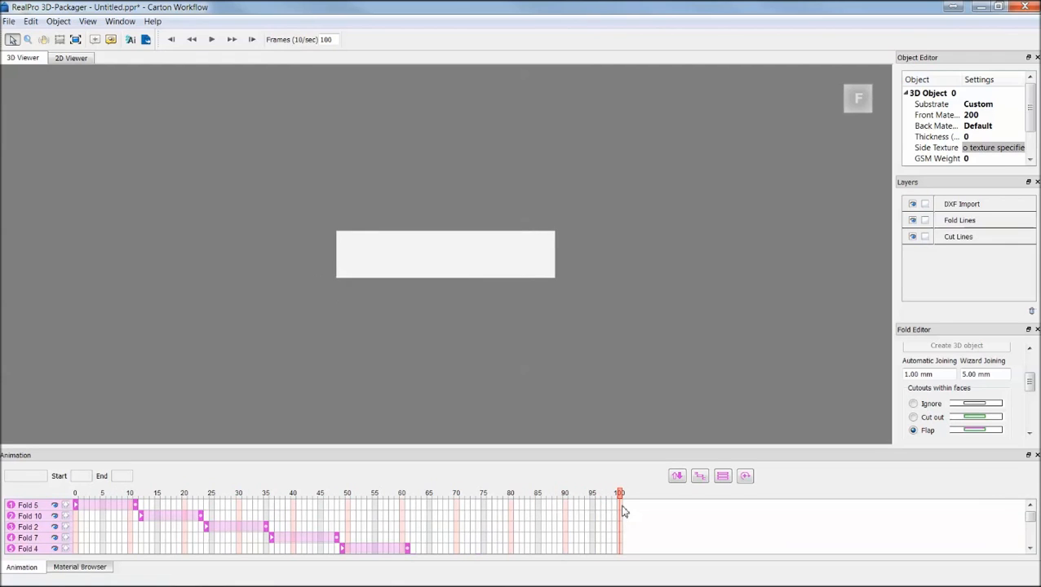
{"action": "mouse_move", "coordinate": [466, 258]}
{"action": "left_mouse_down"}
{"action": "mouse_move", "coordinate": [494, 342]}
{"action": "mouse_move", "coordinate": [450, 323]}
{"action": "mouse_move", "coordinate": [453, 255]}
{"action": "mouse_move", "coordinate": [346, 269]}
{"action": "mouse_move", "coordinate": [381, 297]}
{"action": "mouse_move", "coordinate": [478, 306]}
{"action": "mouse_move", "coordinate": [482, 267]}
{"action": "left_mouse_up"}
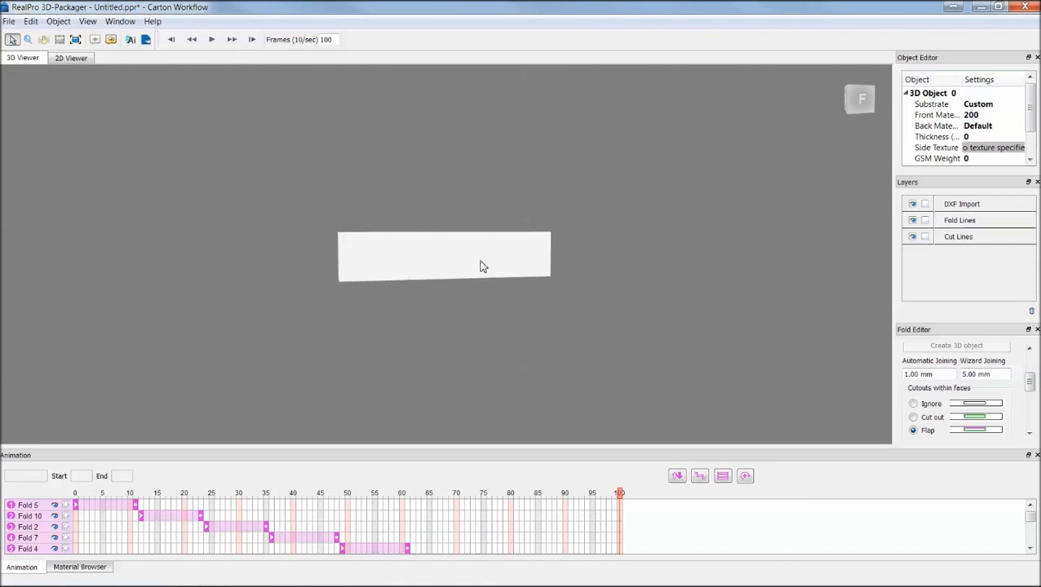
Open the linked artwork in Illustrator and place PacProFresh2.pdf over the dieline.
{"action": "left_click", "coordinate": [130, 41]}
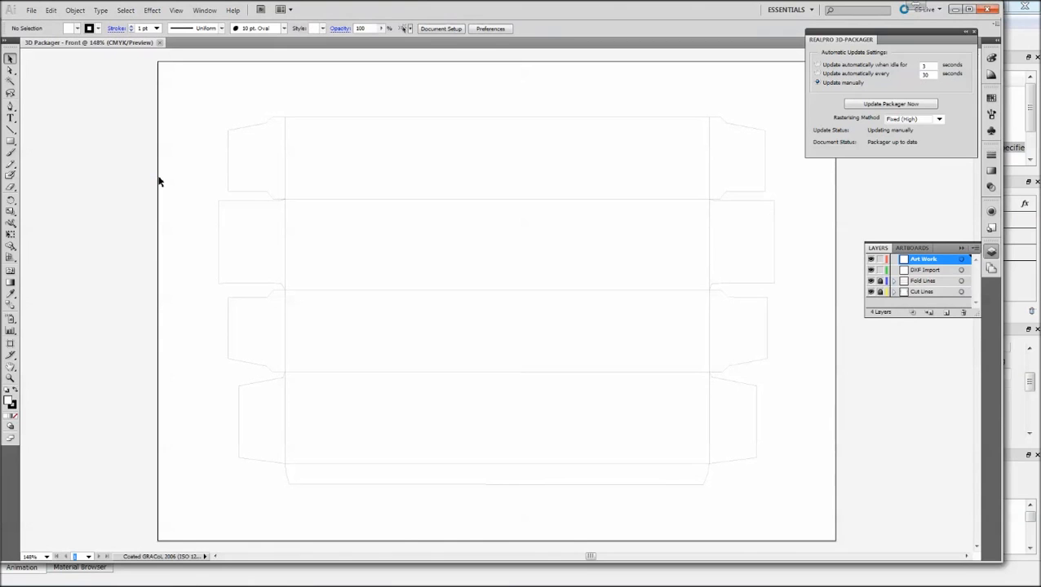
{"action": "left_click", "coordinate": [31, 10]}
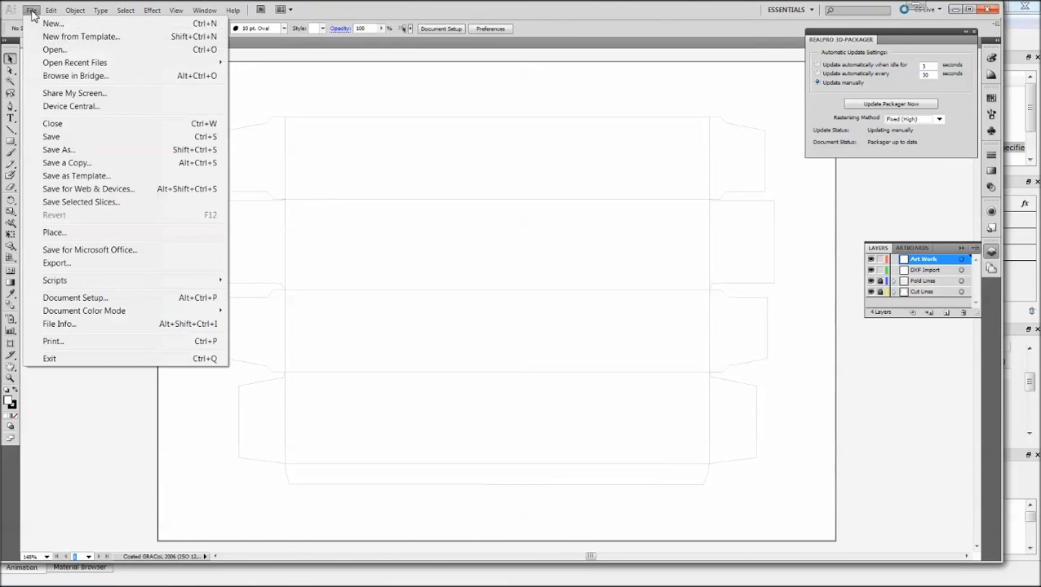
{"action": "left_click", "coordinate": [71, 234]}
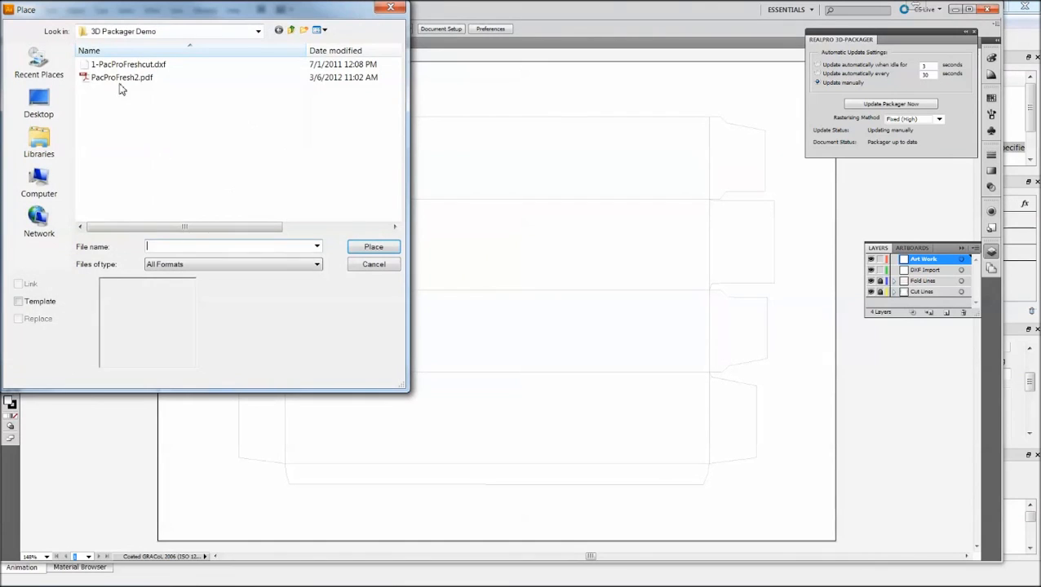
{"action": "left_click", "coordinate": [121, 79]}
{"action": "left_click", "coordinate": [371, 246]}
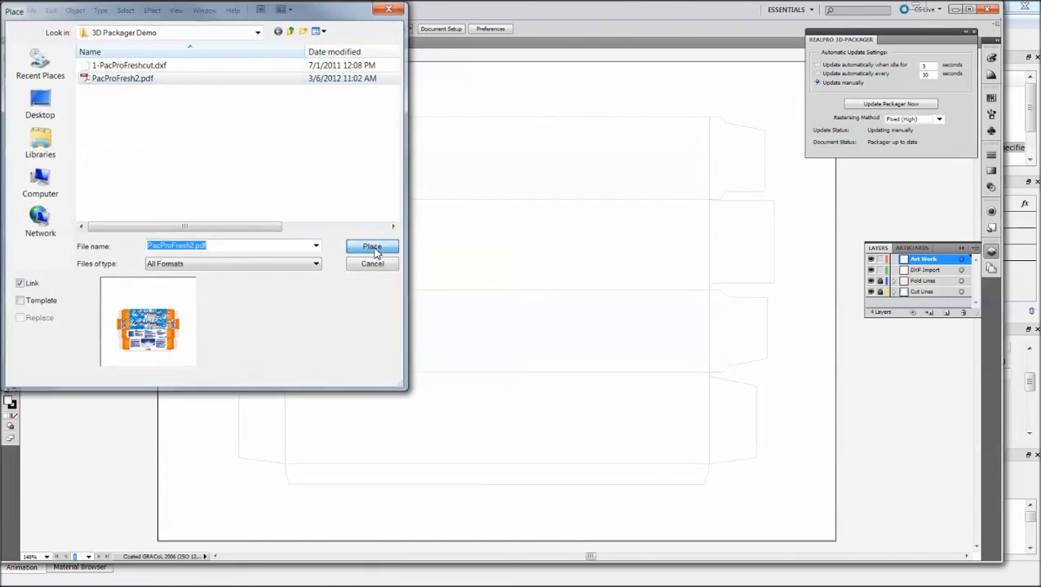
{"action": "left_click", "coordinate": [211, 201]}
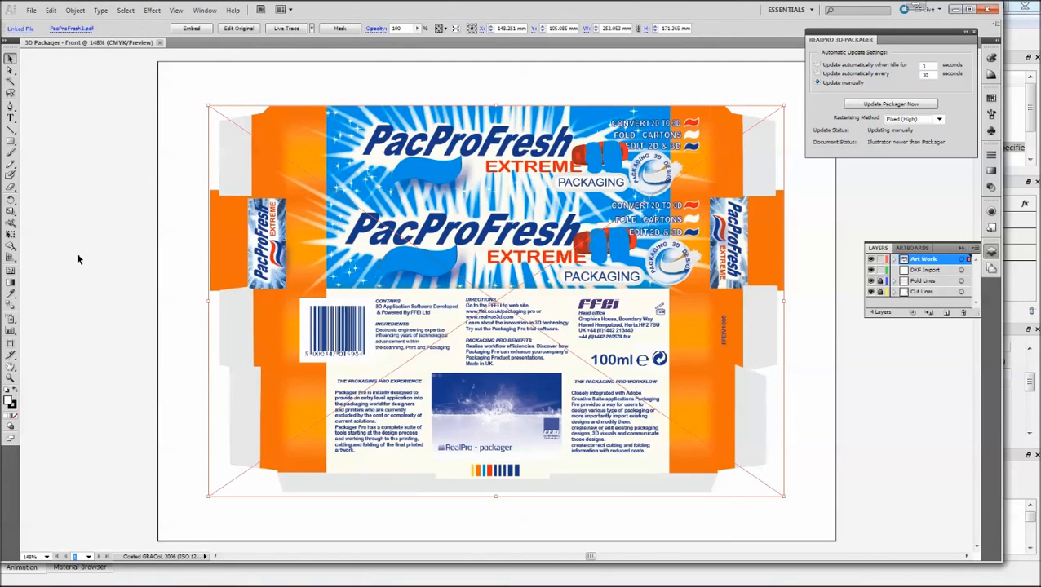
Update the 3D Packager with the placed artwork, dismiss the PDF warnings, and return to the 3D carton.
{"action": "left_click", "coordinate": [893, 104]}
{"action": "left_click", "coordinate": [881, 106]}
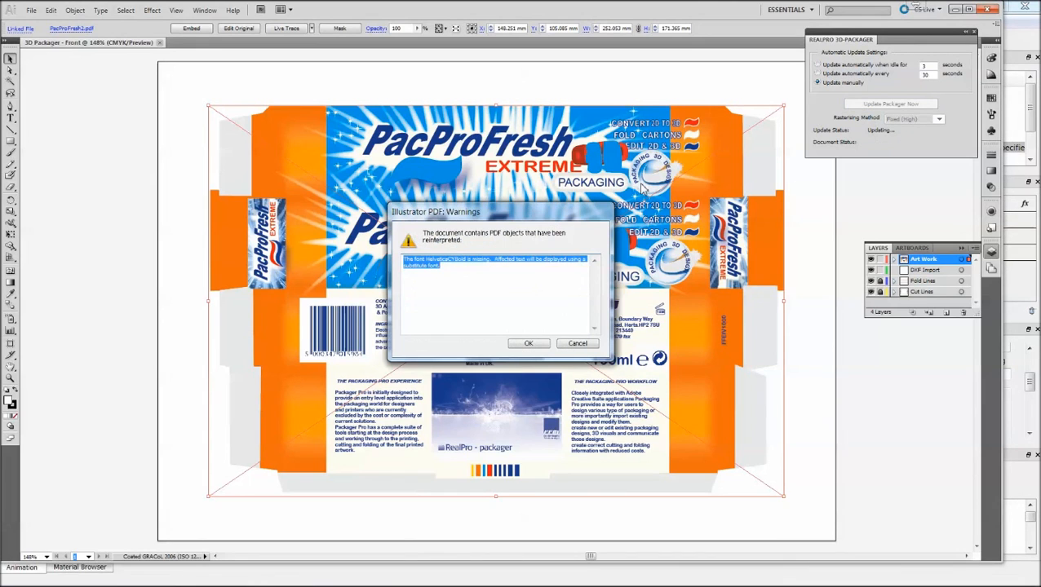
{"action": "left_click", "coordinate": [528, 346]}
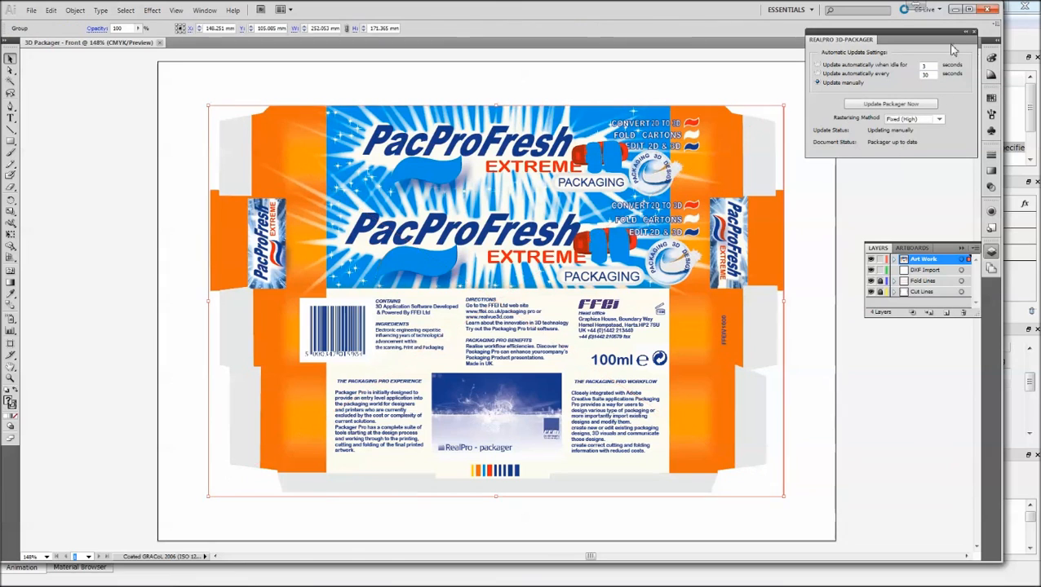
{"action": "left_click", "coordinate": [954, 10]}
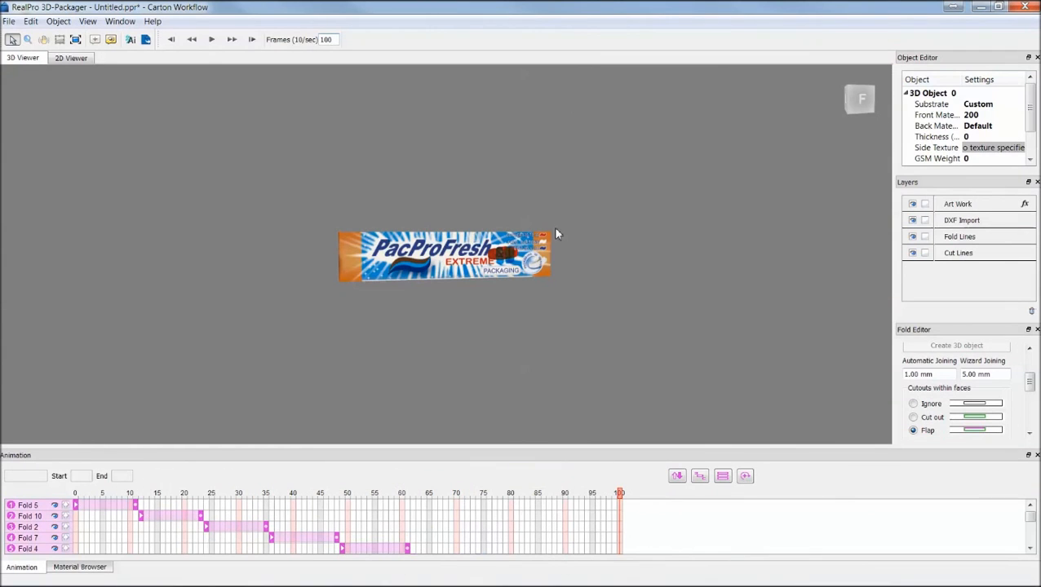
{"action": "left_click_drag", "start_coordinate": [432, 256], "coordinate": [410, 262]}
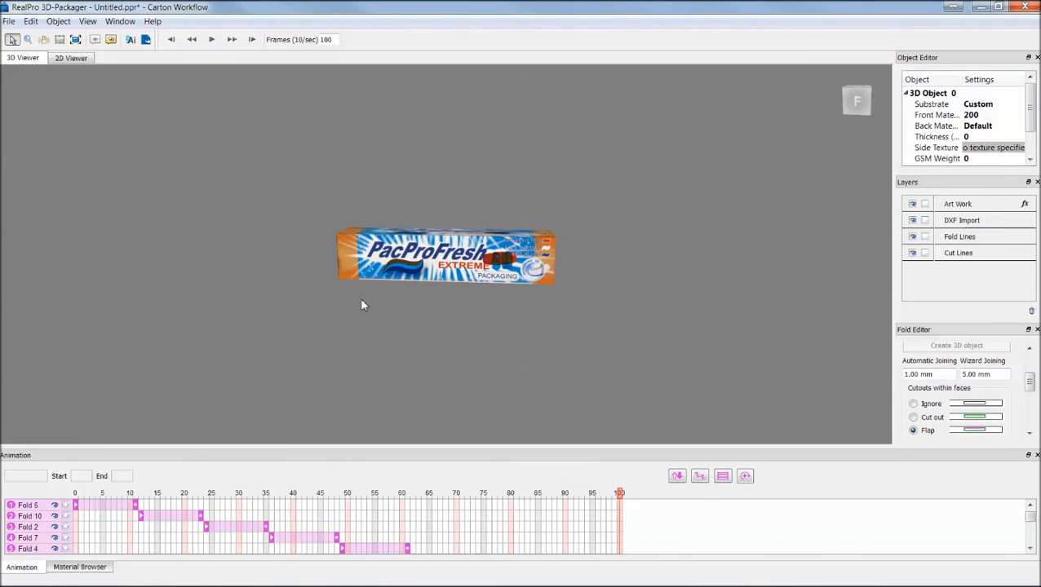
Add an Emboss masked effect layer to the carton using the Pacpro Emboss spot mask.
{"action": "left_click", "coordinate": [81, 567]}
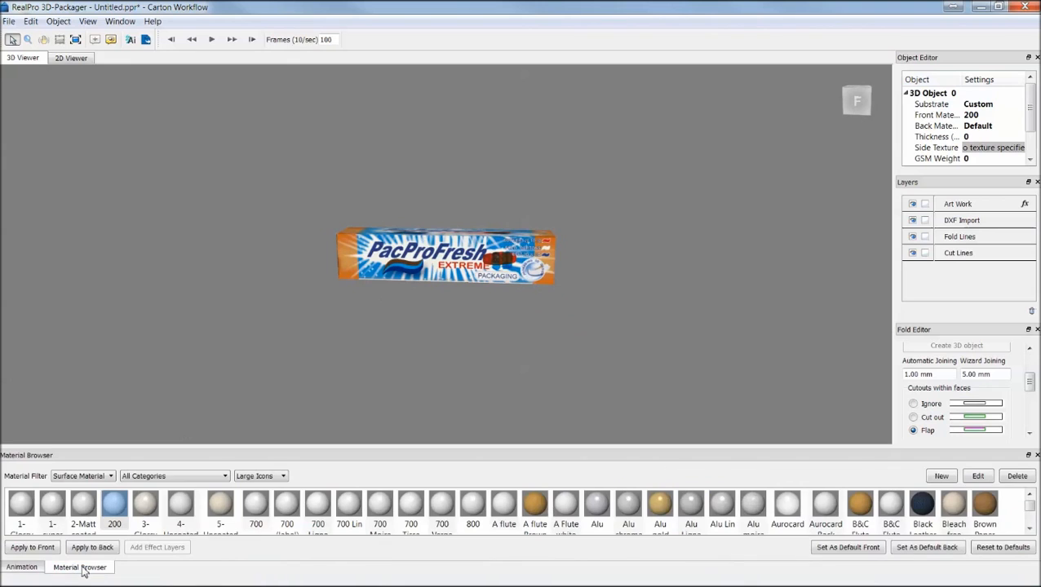
{"action": "left_click", "coordinate": [97, 477]}
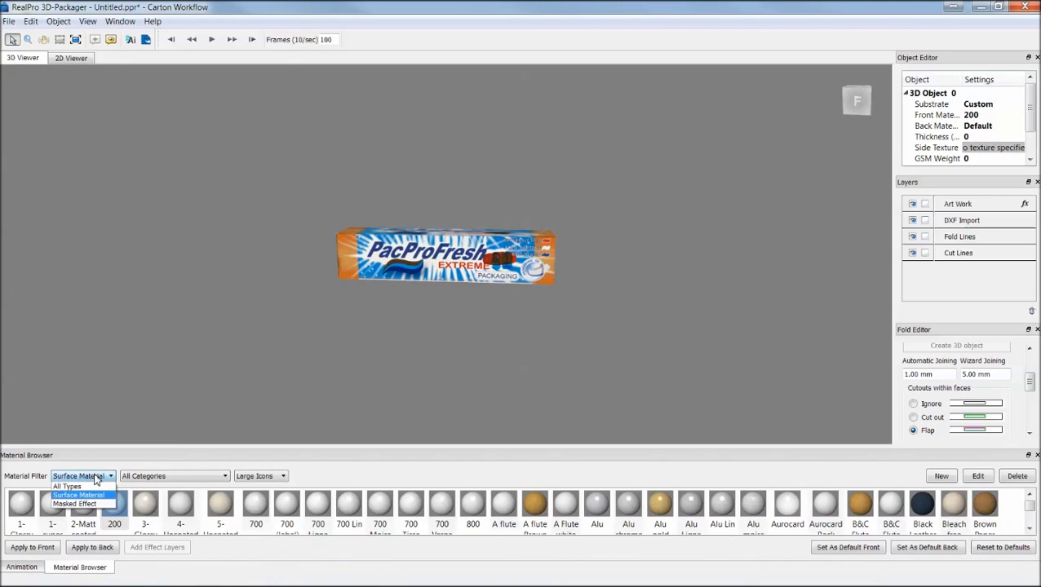
{"action": "left_click", "coordinate": [75, 504]}
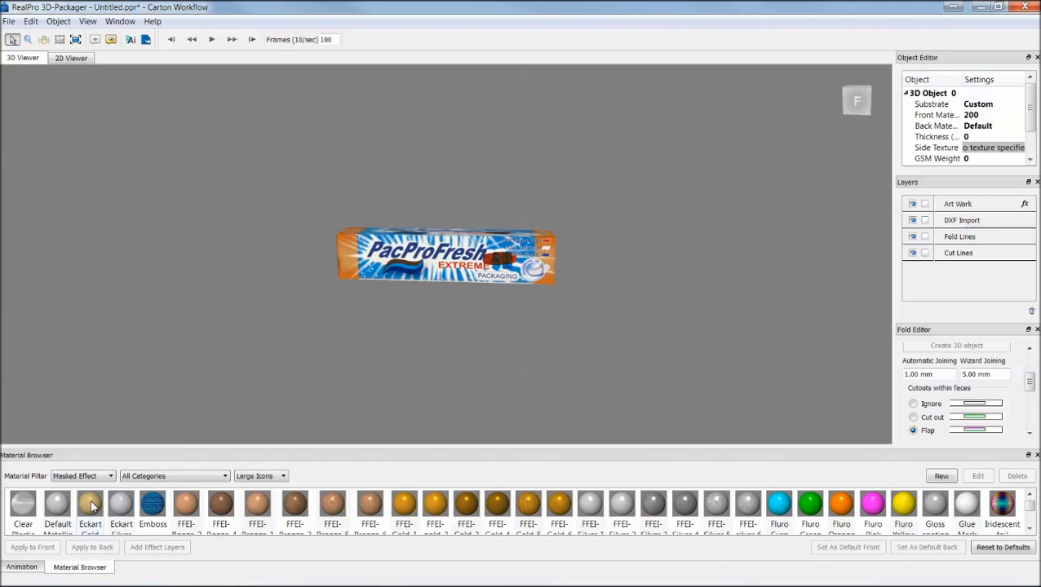
{"action": "left_click", "coordinate": [153, 509]}
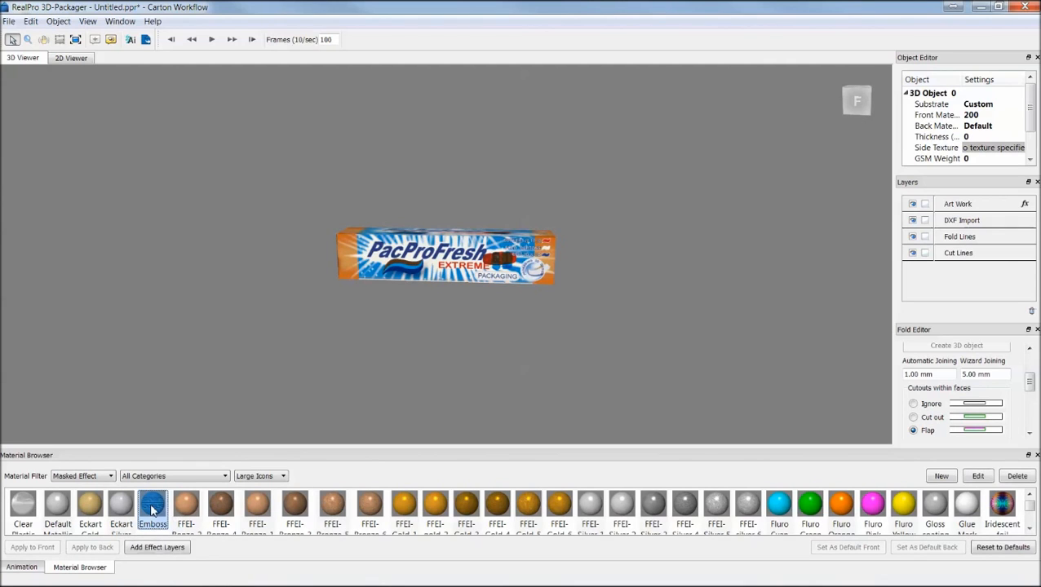
{"action": "left_click", "coordinate": [151, 548]}
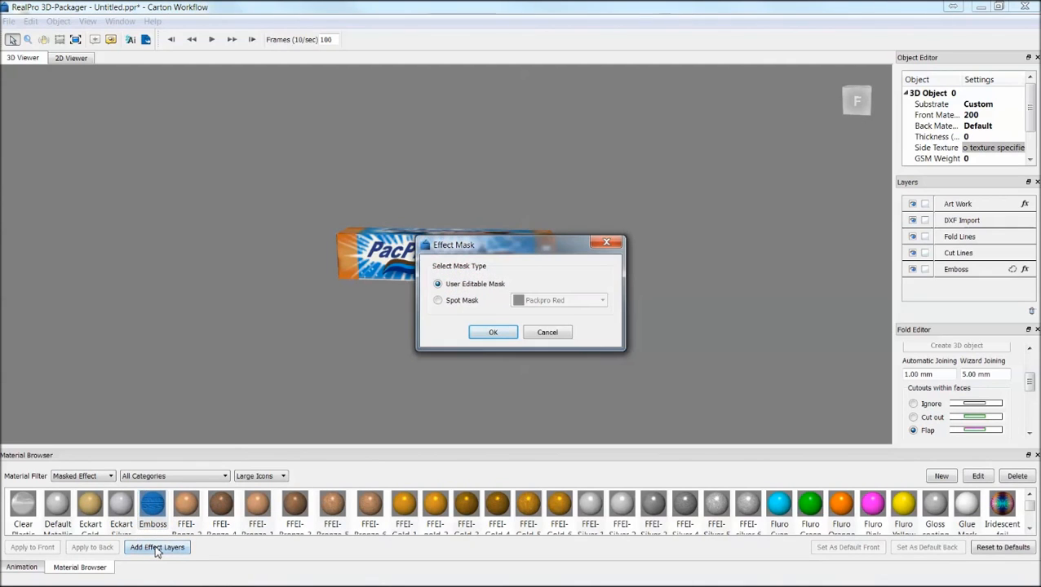
{"action": "left_click", "coordinate": [465, 303]}
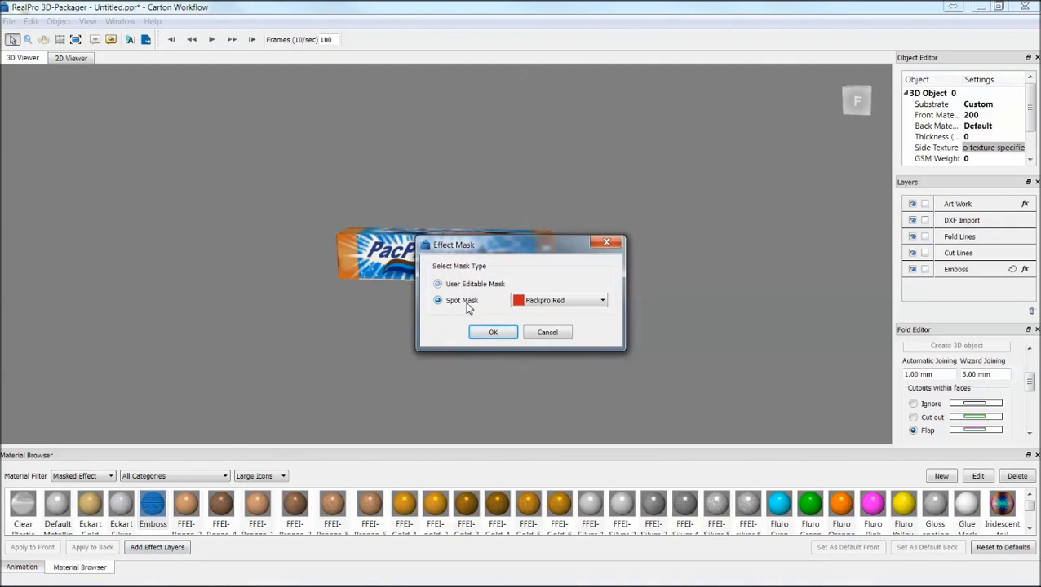
{"action": "left_click", "coordinate": [562, 301]}
{"action": "left_click", "coordinate": [558, 357]}
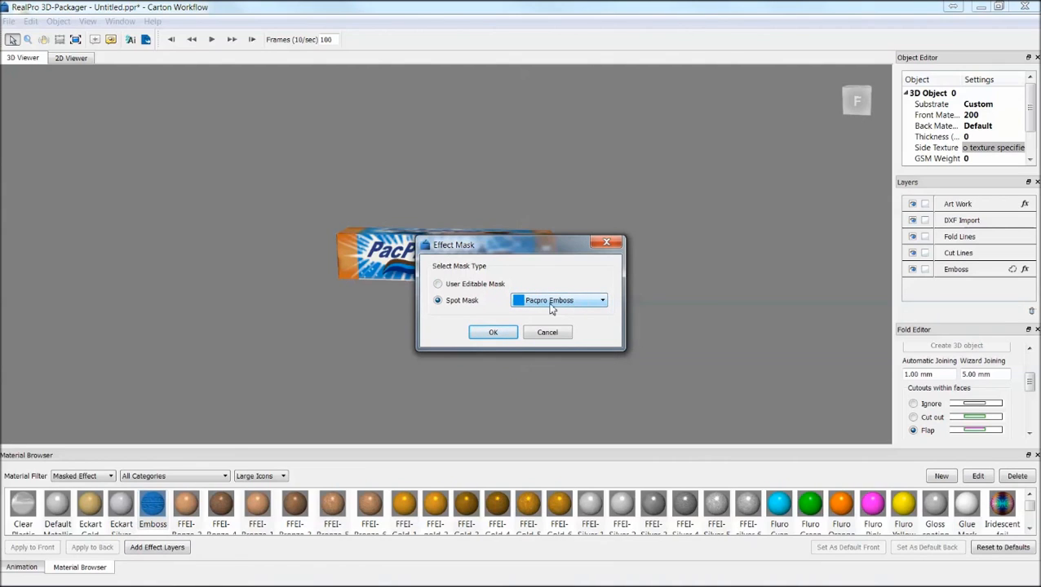
{"action": "left_click", "coordinate": [492, 331]}
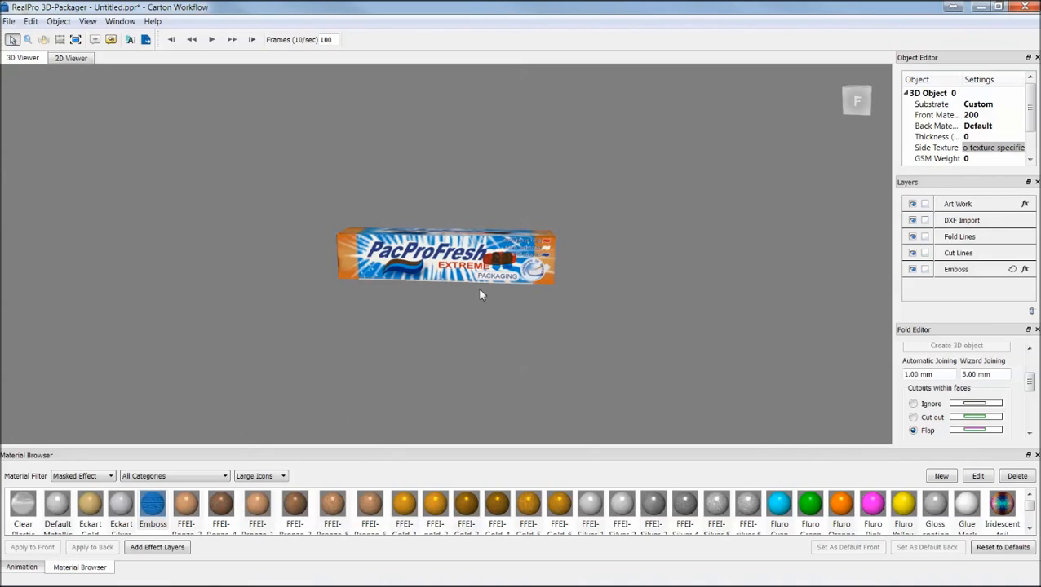
{"action": "mouse_move", "coordinate": [484, 278]}
{"action": "left_mouse_down"}
{"action": "mouse_move", "coordinate": [501, 230]}
{"action": "mouse_move", "coordinate": [487, 206]}
{"action": "mouse_move", "coordinate": [493, 266]}
{"action": "left_mouse_up"}
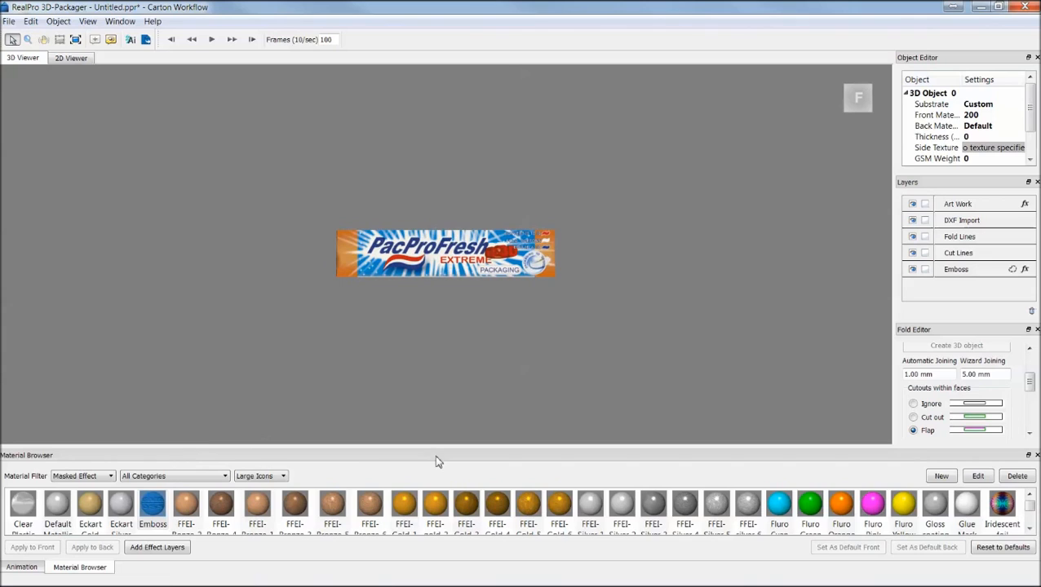
Add a Default Metallic Ink masked effect layer with a spot mask.
{"action": "left_click", "coordinate": [62, 510]}
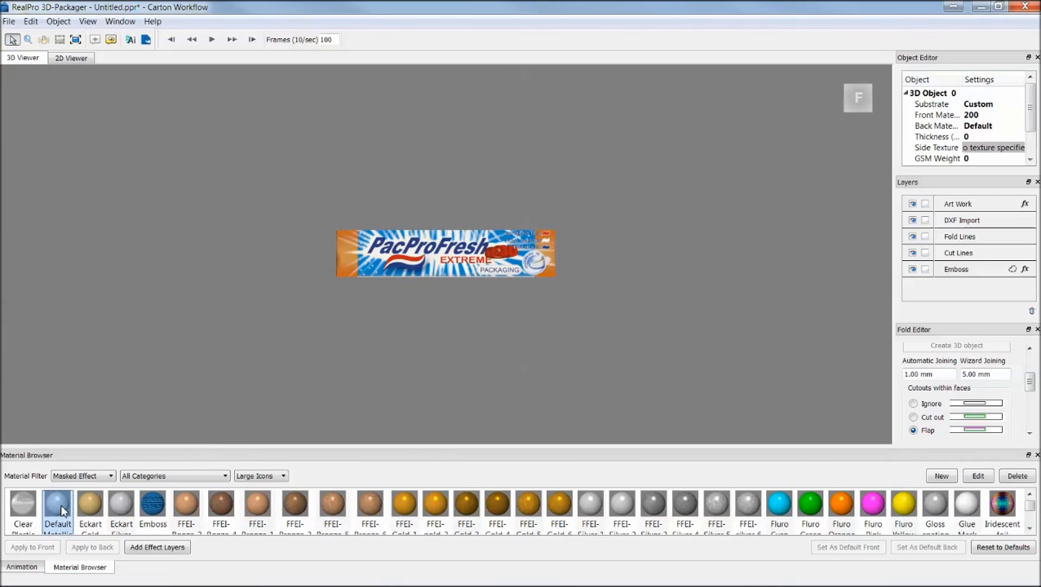
{"action": "left_click", "coordinate": [164, 551]}
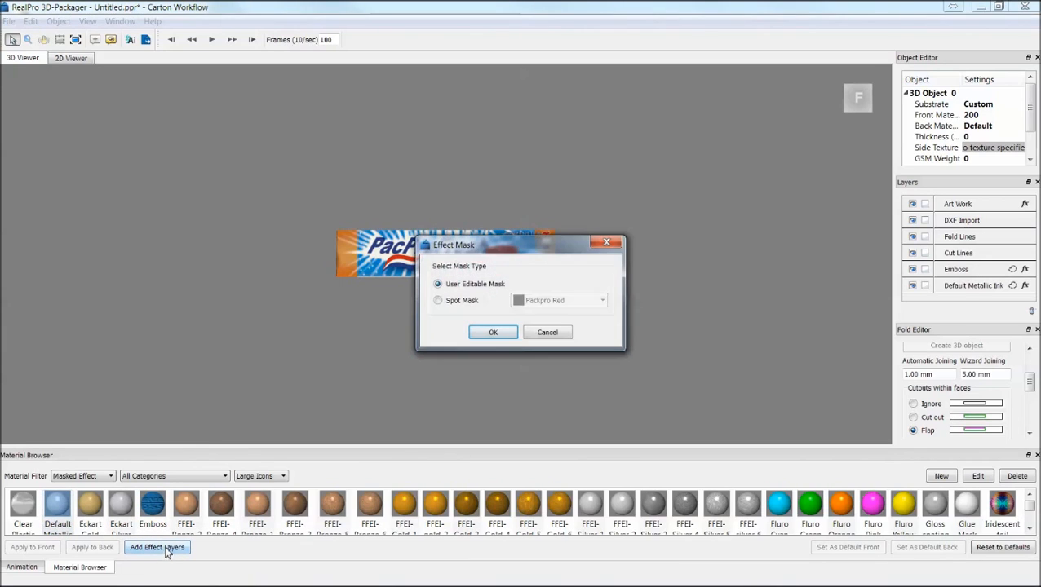
{"action": "left_click", "coordinate": [465, 304]}
{"action": "left_click", "coordinate": [540, 301]}
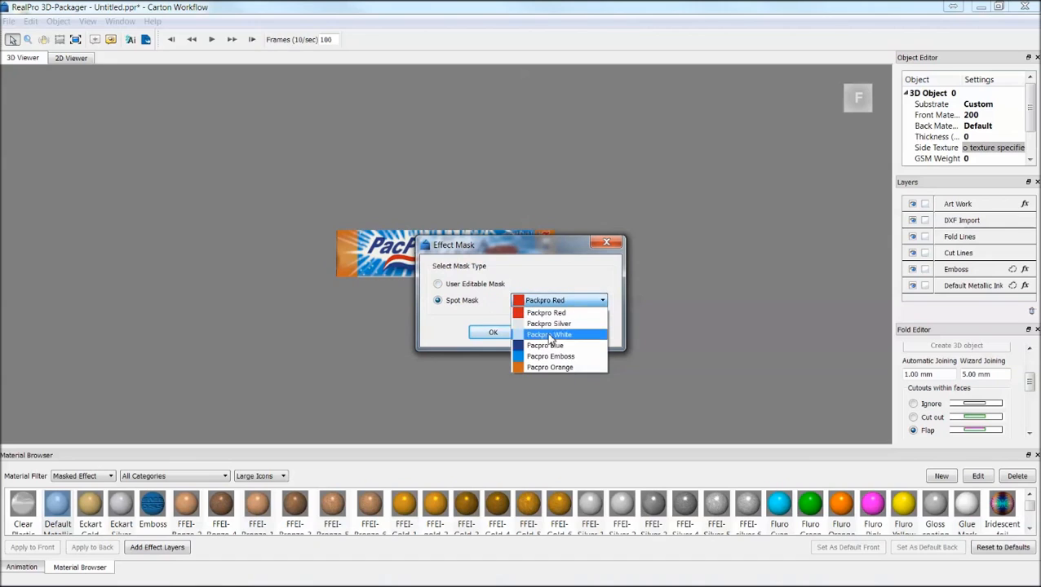
{"action": "left_click", "coordinate": [553, 332]}
{"action": "left_click", "coordinate": [493, 332]}
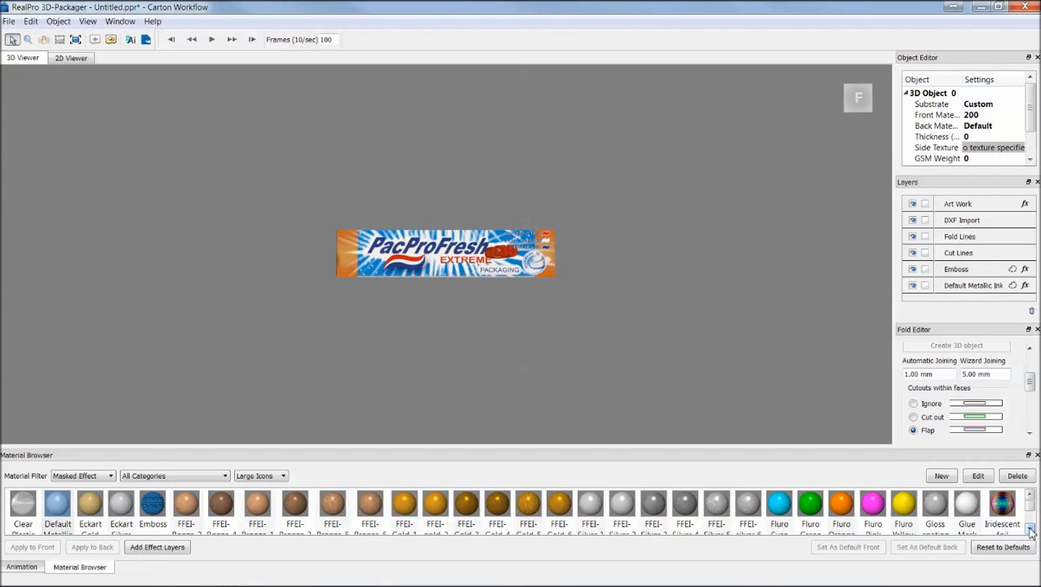
Add an Opaque White Ink masked effect layer with a spot mask.
{"action": "scroll", "coordinate": [1031, 509], "scroll_direction": "down", "scroll_amount": 1}
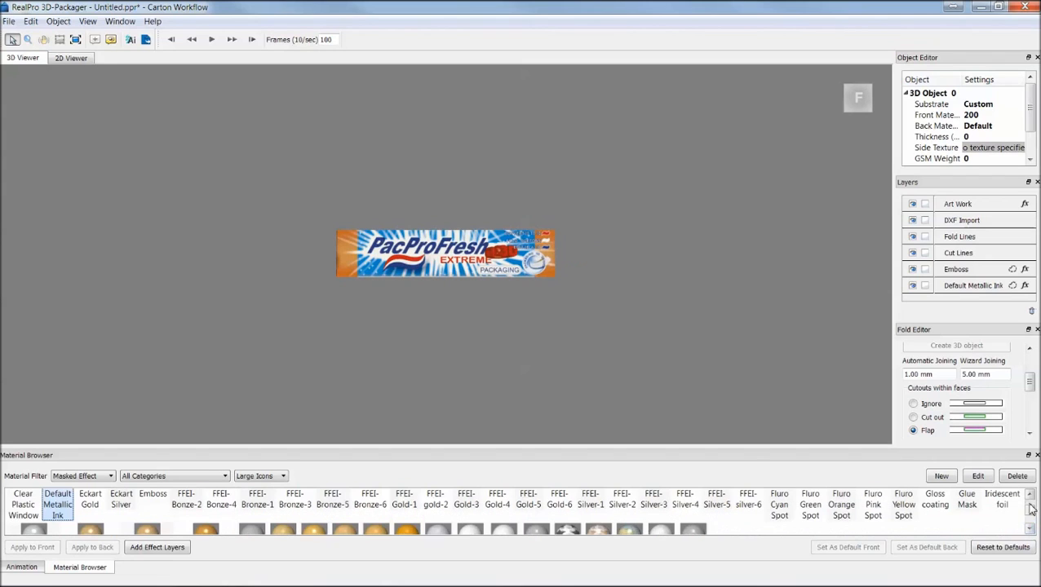
{"action": "left_click", "coordinate": [1031, 530]}
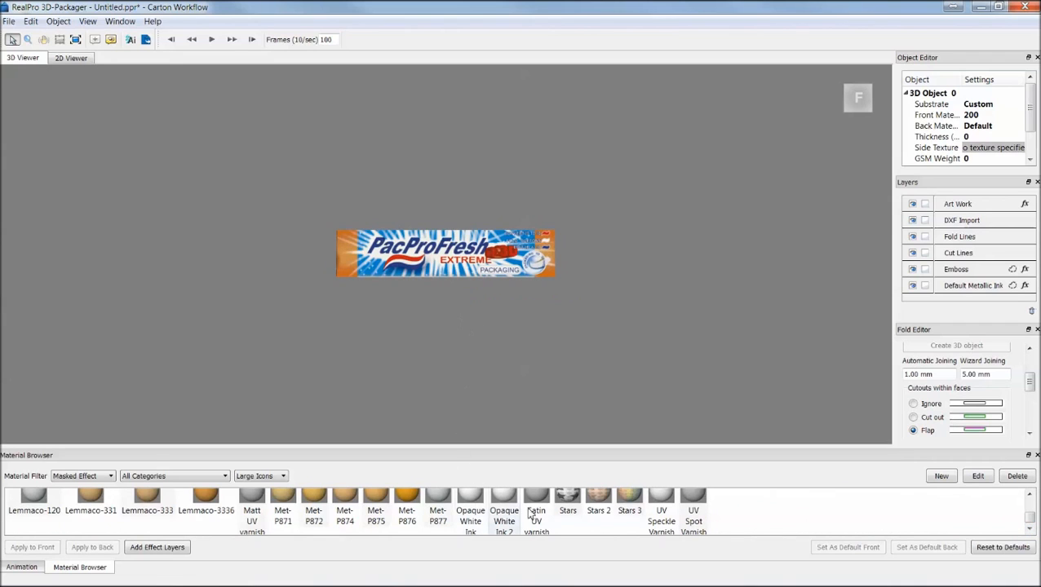
{"action": "mouse_move", "coordinate": [487, 248]}
{"action": "left_mouse_down"}
{"action": "mouse_move", "coordinate": [487, 229]}
{"action": "mouse_move", "coordinate": [487, 245]}
{"action": "mouse_move", "coordinate": [487, 233]}
{"action": "mouse_move", "coordinate": [496, 241]}
{"action": "mouse_move", "coordinate": [482, 246]}
{"action": "left_mouse_up"}
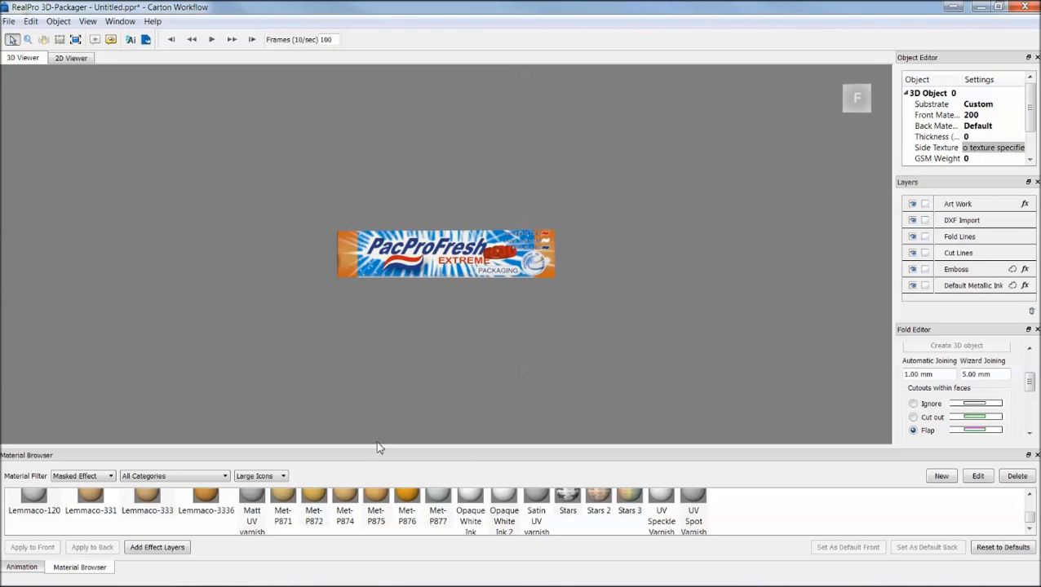
{"action": "left_click", "coordinate": [470, 507]}
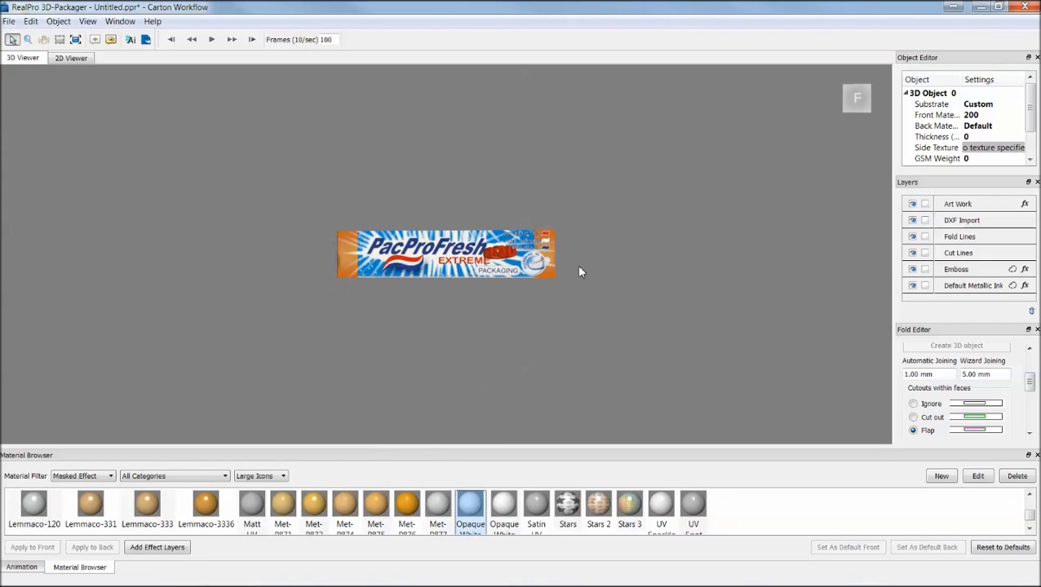
{"action": "left_click", "coordinate": [157, 547]}
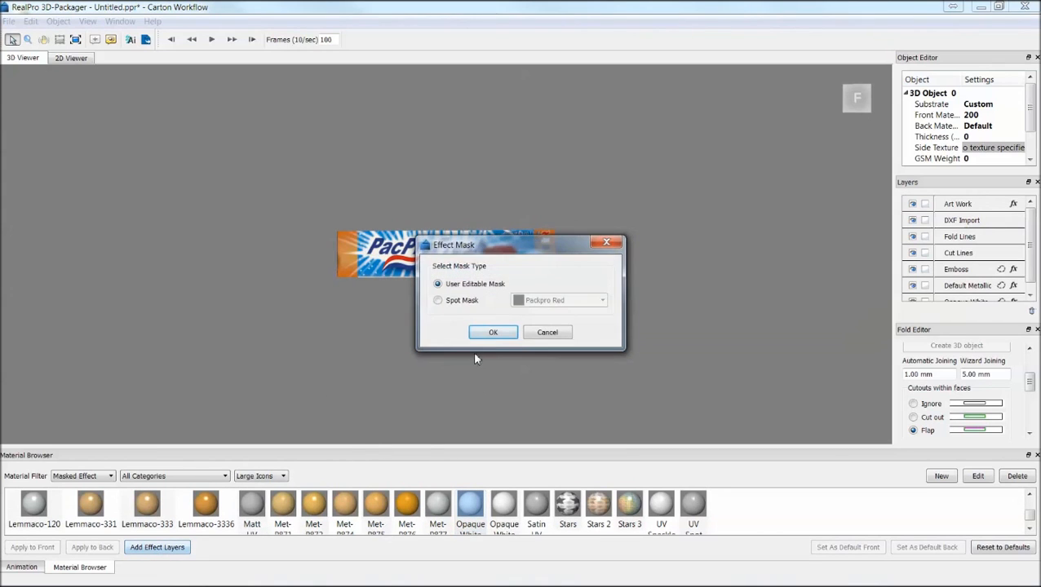
{"action": "left_click", "coordinate": [456, 301]}
{"action": "left_click", "coordinate": [561, 300]}
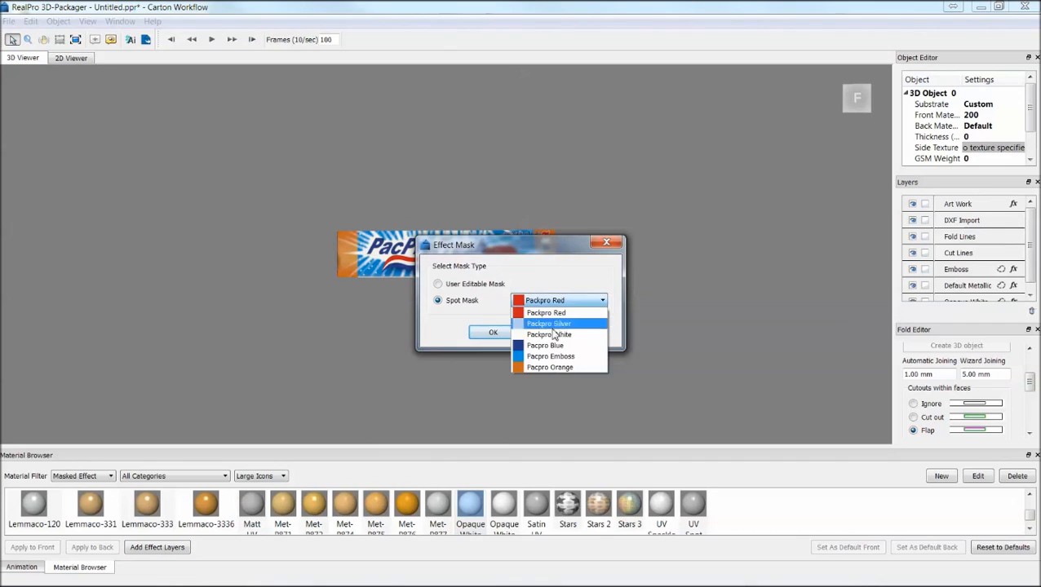
{"action": "left_click", "coordinate": [554, 333]}
{"action": "left_click", "coordinate": [503, 335]}
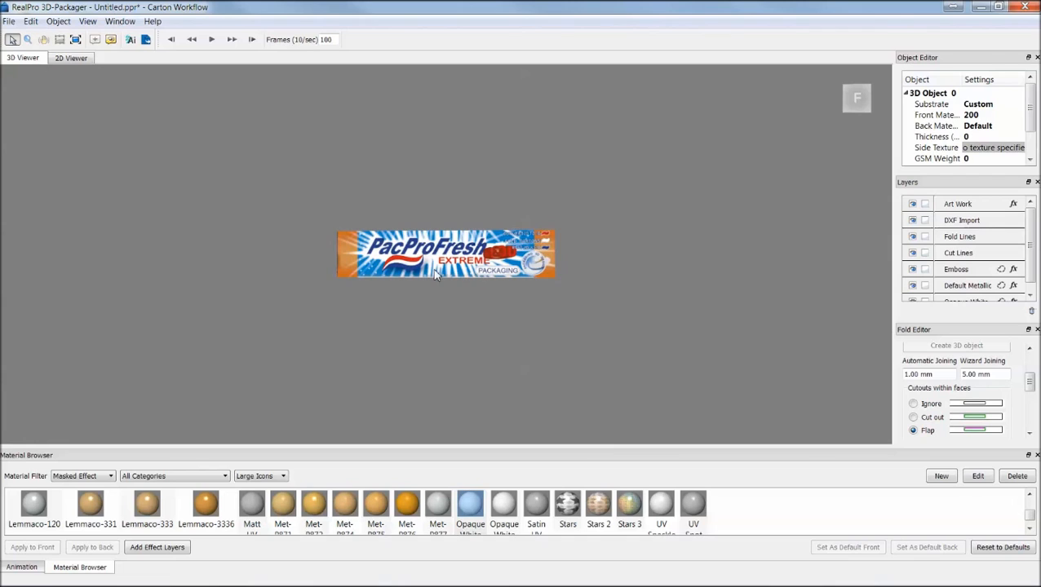
Preview the carton's fold animation by scrubbing the timeline and playing it from frame 0.
{"action": "left_click", "coordinate": [21, 567]}
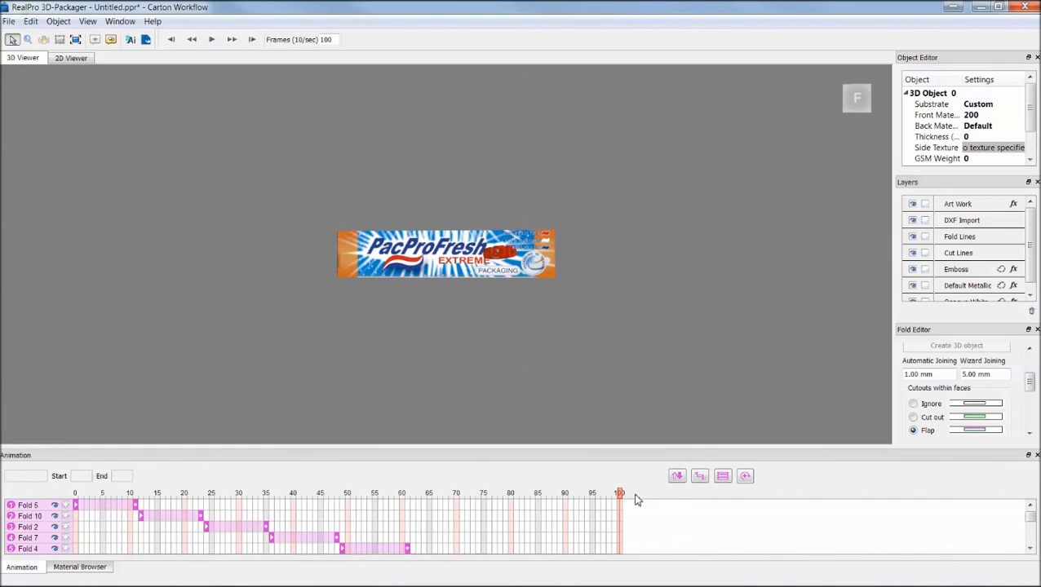
{"action": "left_click_drag", "start_coordinate": [618, 499], "coordinate": [142, 495]}
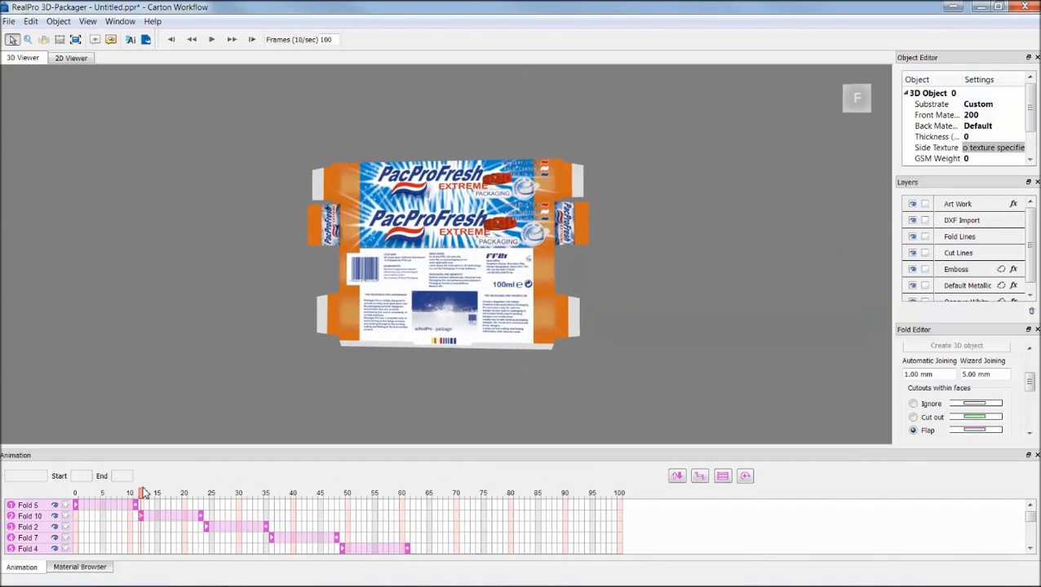
{"action": "left_click", "coordinate": [202, 520]}
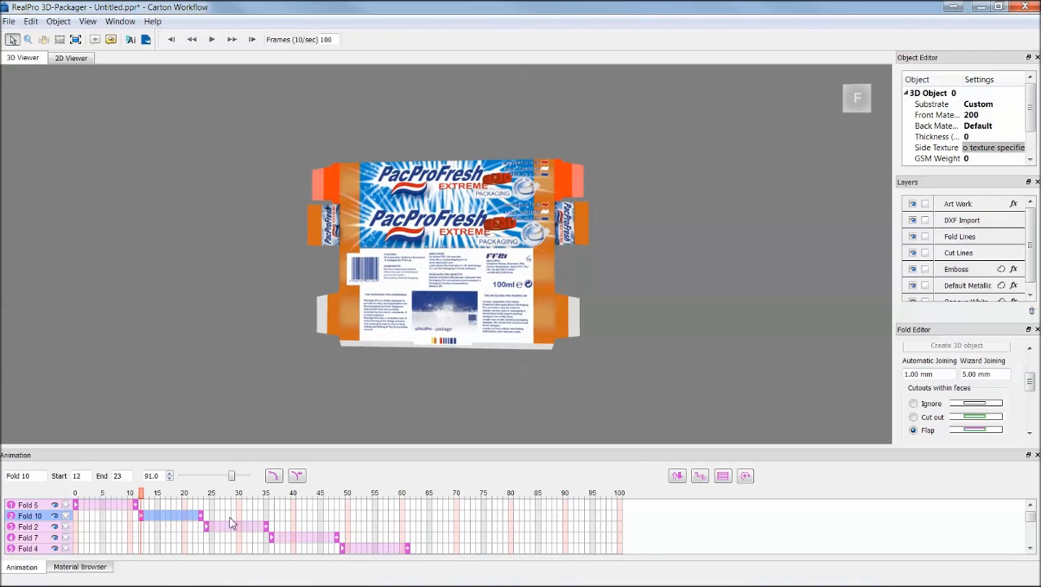
{"action": "left_click_drag", "start_coordinate": [141, 495], "coordinate": [75, 495]}
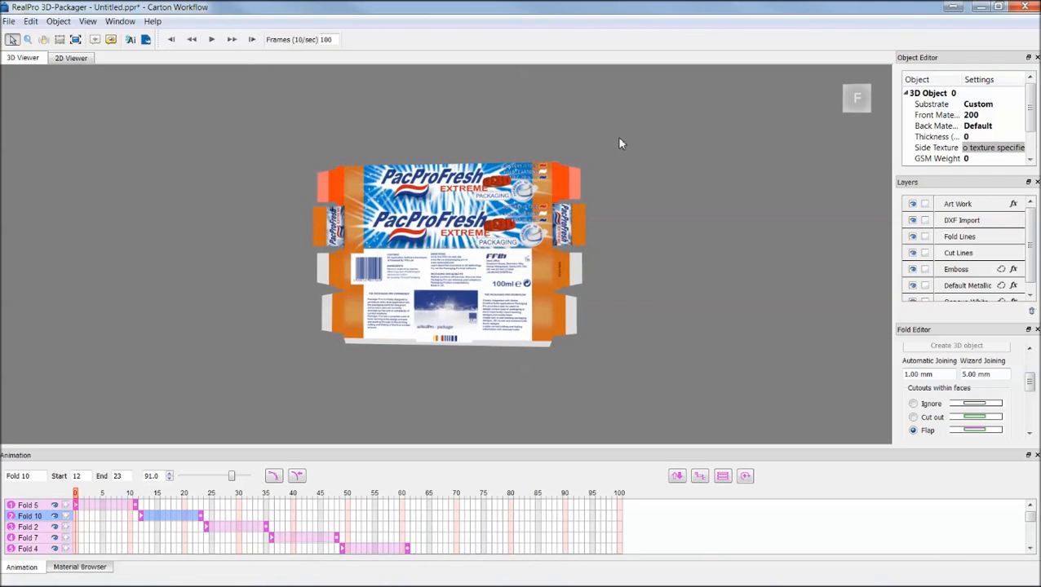
{"action": "left_click", "coordinate": [855, 103]}
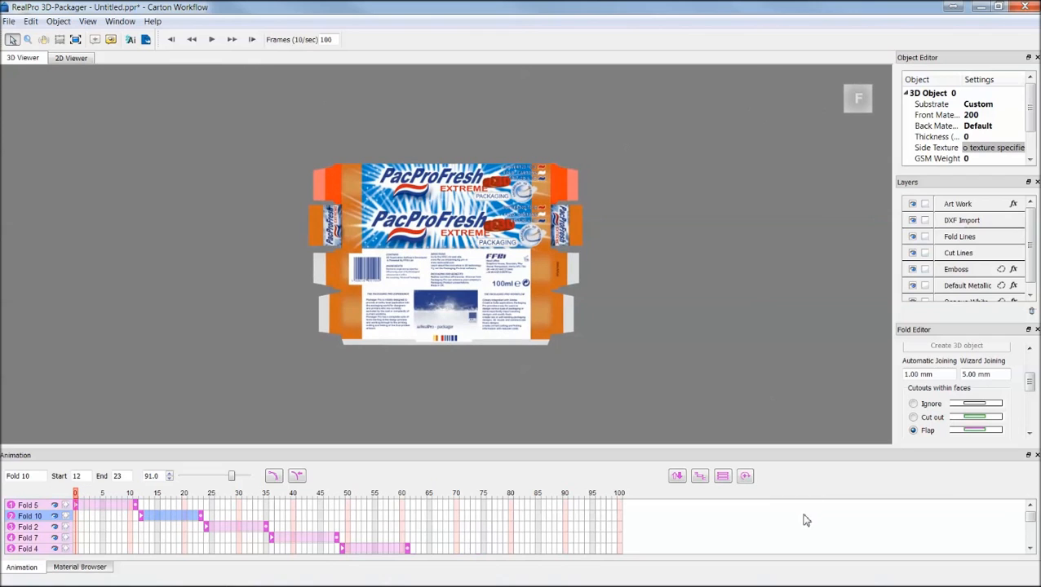
{"action": "left_click", "coordinate": [804, 521]}
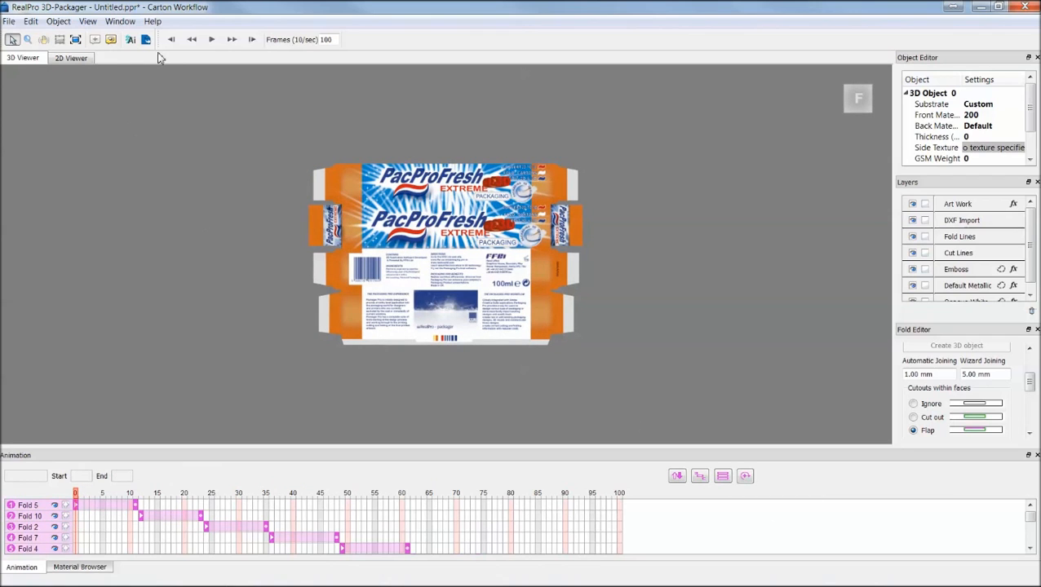
{"action": "left_click", "coordinate": [211, 39]}
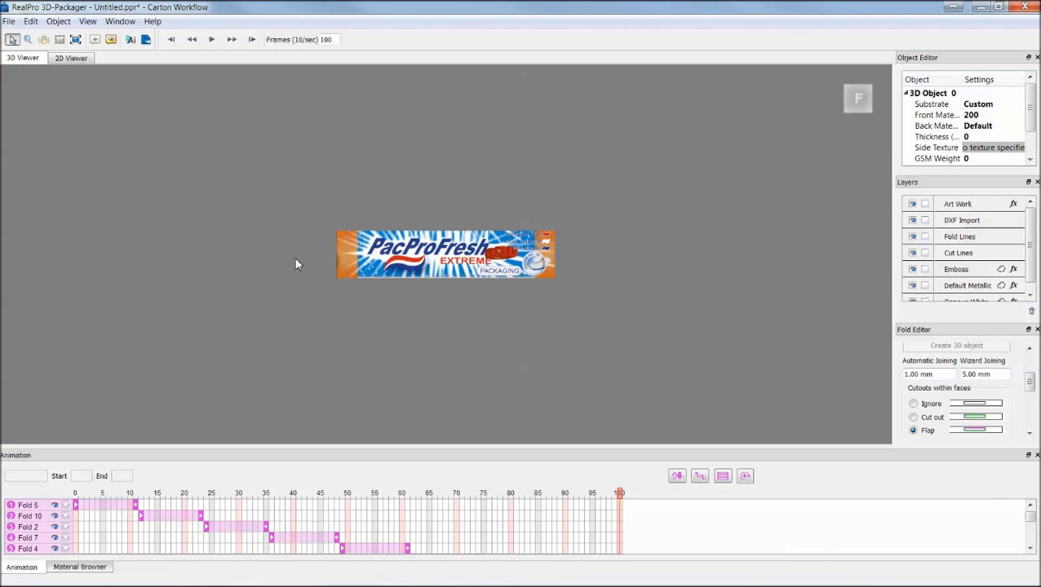
{"action": "left_click", "coordinate": [9, 21]}
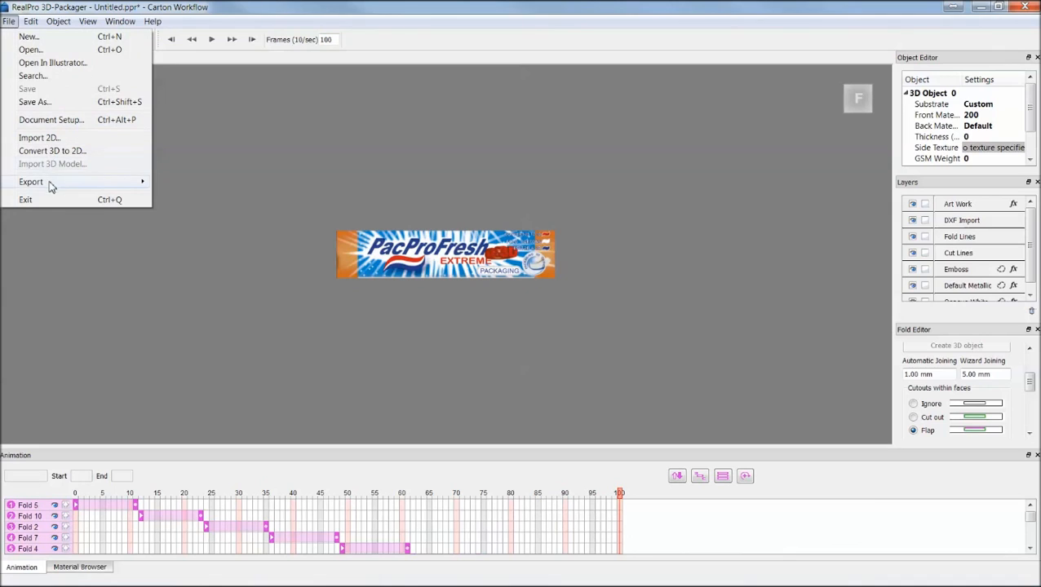
{"action": "mouse_move", "coordinate": [53, 183]}
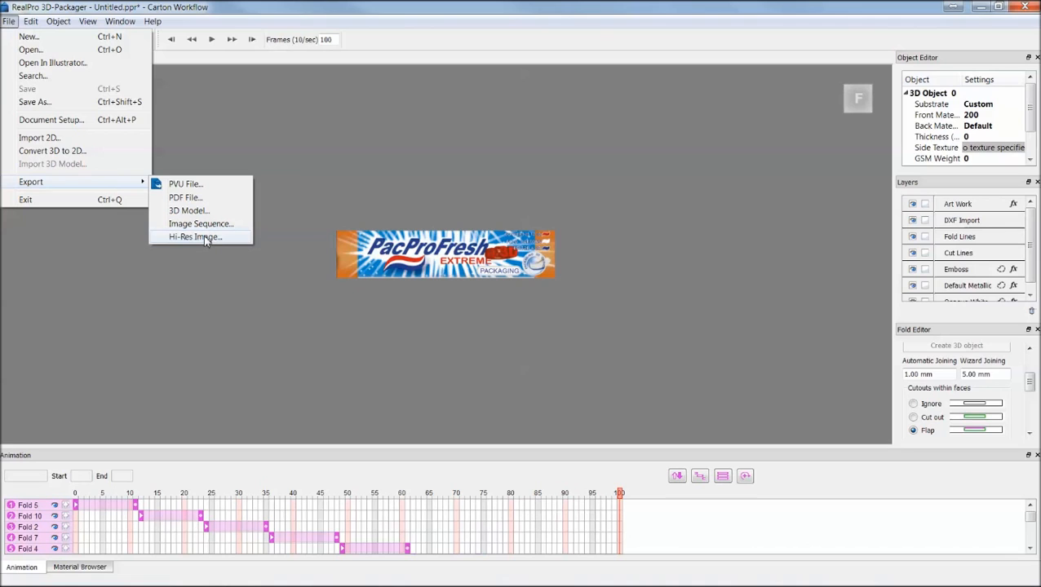
{"action": "left_click_drag", "start_coordinate": [419, 255], "coordinate": [428, 245]}
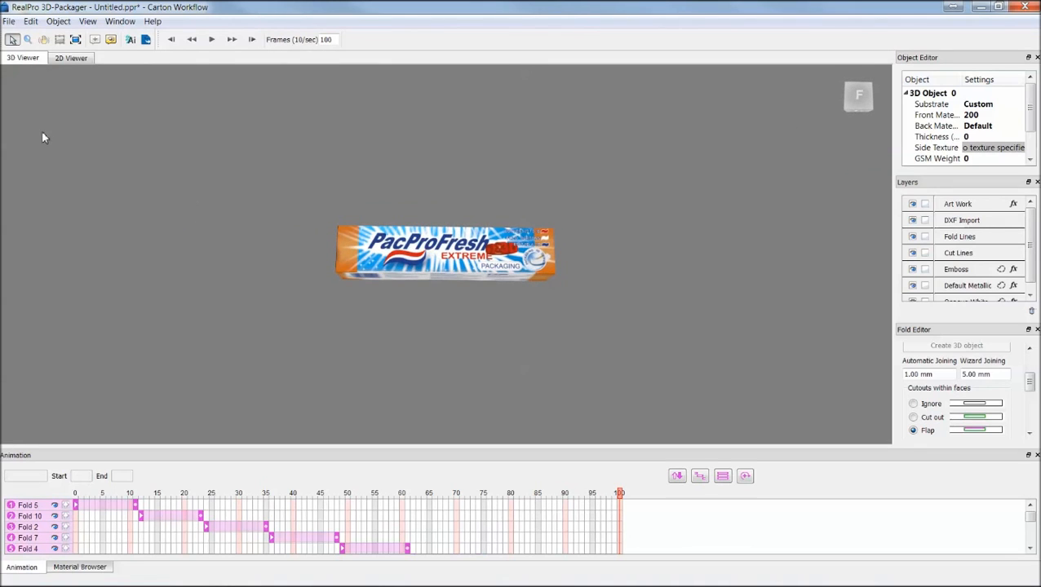
Export the carton as a PVU file named pacpro to the Desktop and open the exported output.
{"action": "left_click", "coordinate": [8, 21]}
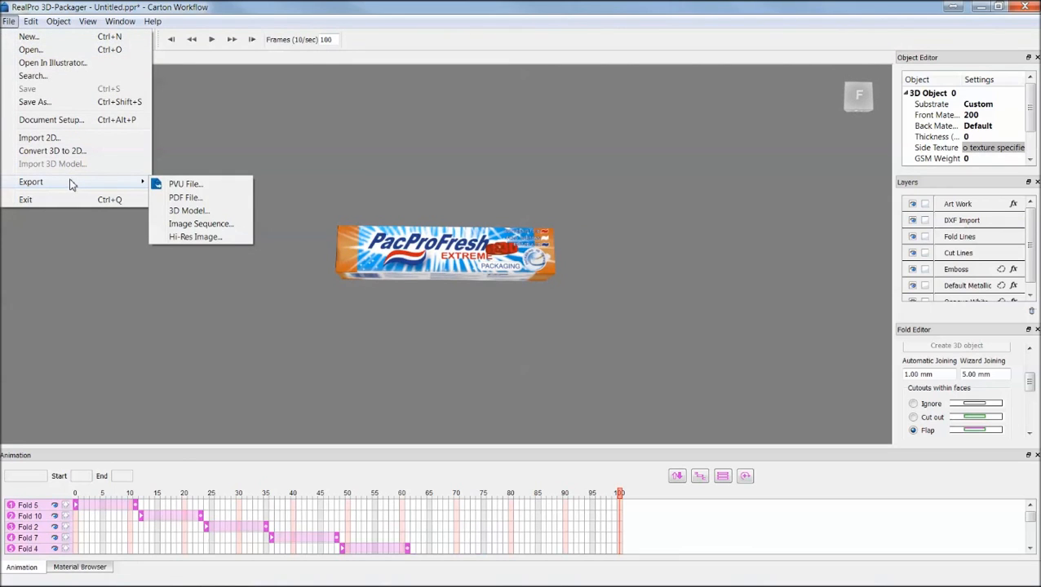
{"action": "left_click", "coordinate": [183, 188]}
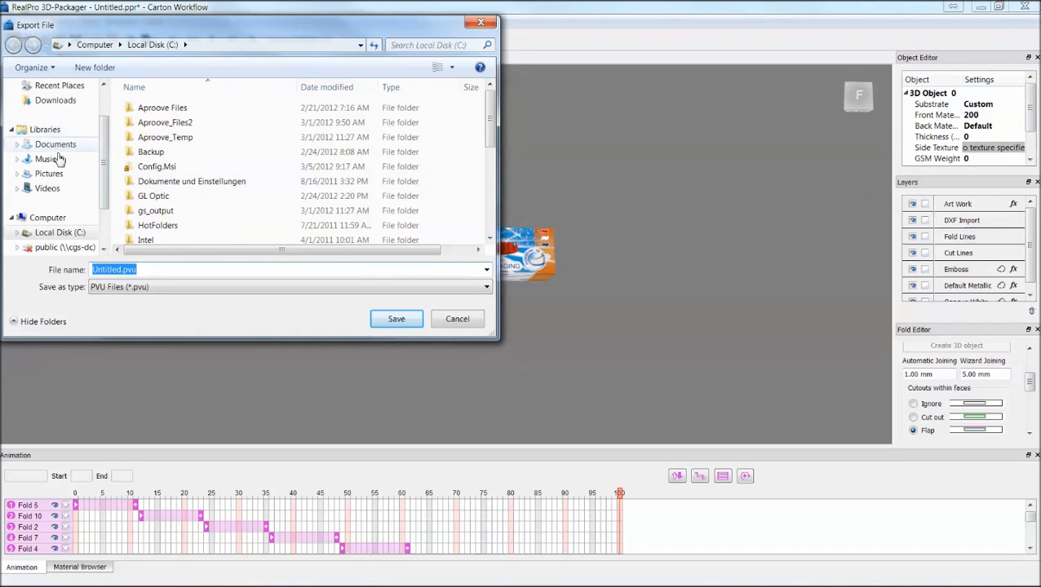
{"action": "left_click", "coordinate": [103, 105]}
{"action": "left_click", "coordinate": [49, 106]}
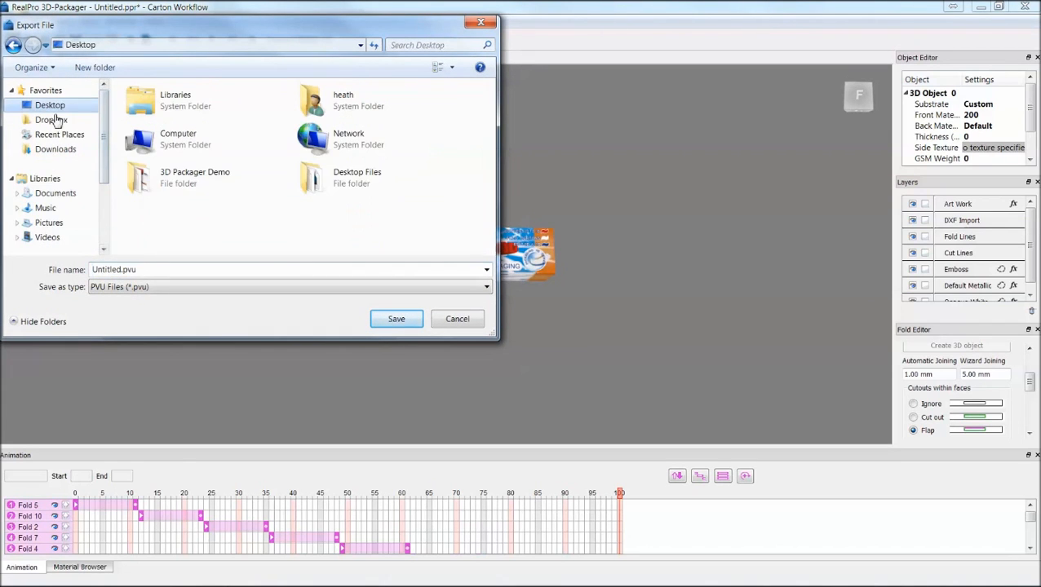
{"action": "double_click", "coordinate": [124, 272]}
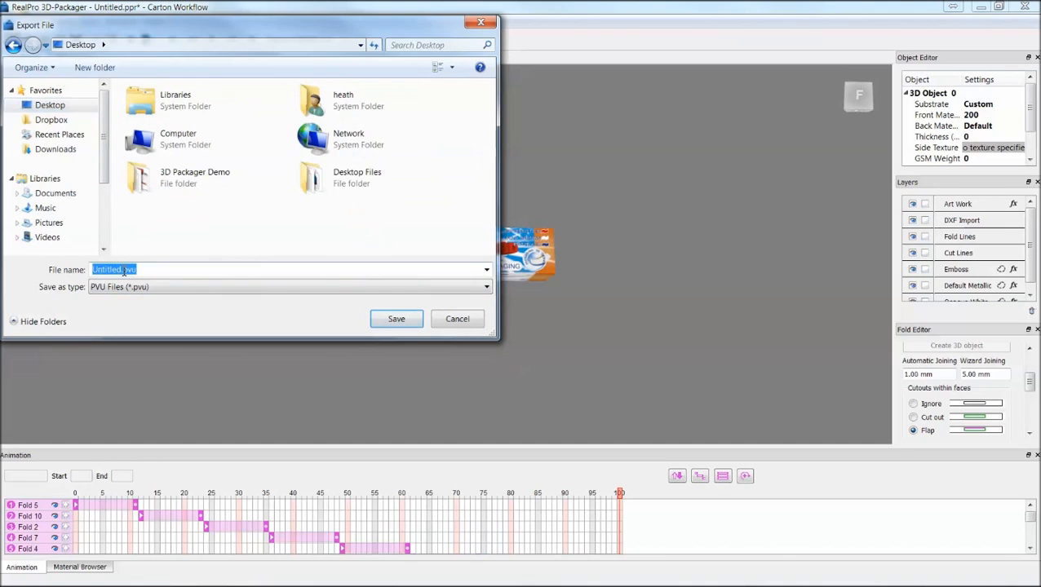
{"action": "left_click_drag", "start_coordinate": [124, 272], "coordinate": [62, 270]}
{"action": "type", "text": "pacpro"}
{"action": "left_click", "coordinate": [396, 319]}
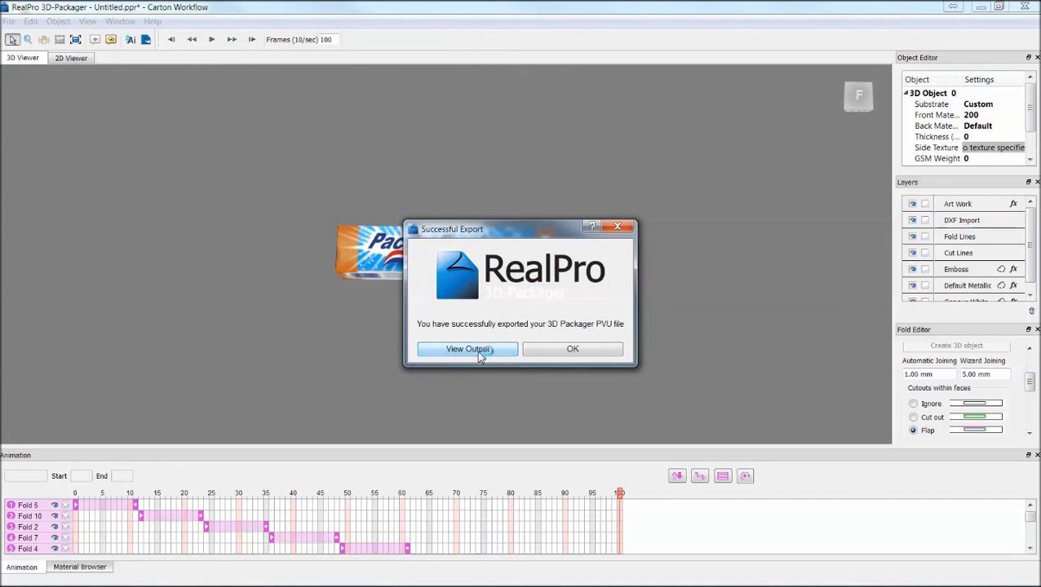
{"action": "key", "text": "Return"}
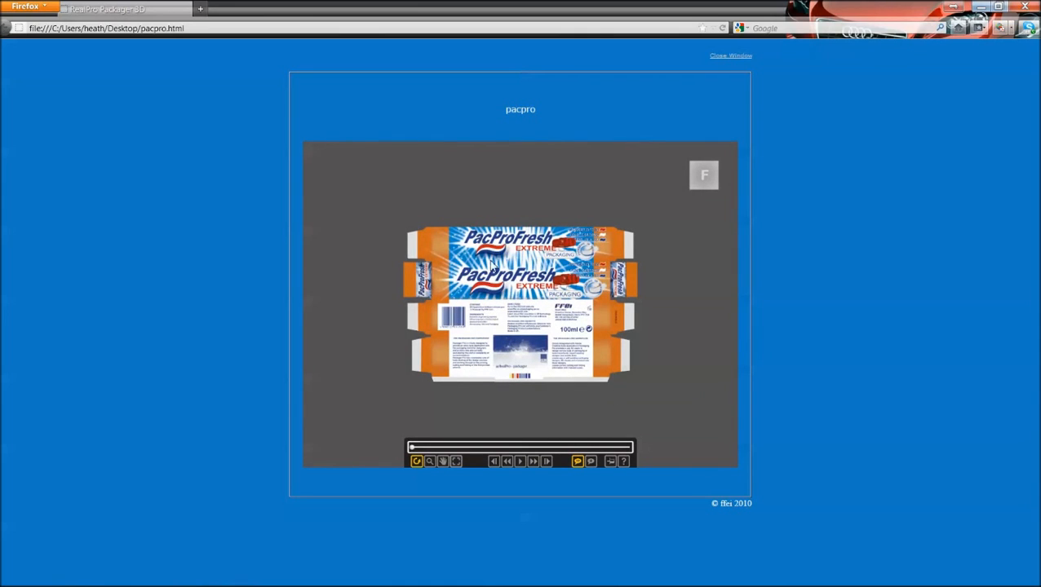
Play the fold animation in the browser viewer and scrub it back to a partly folded state.
{"action": "mouse_move", "coordinate": [550, 339]}
{"action": "left_mouse_down"}
{"action": "mouse_move", "coordinate": [545, 295]}
{"action": "mouse_move", "coordinate": [528, 321]}
{"action": "mouse_move", "coordinate": [665, 316]}
{"action": "mouse_move", "coordinate": [687, 318]}
{"action": "mouse_move", "coordinate": [691, 330]}
{"action": "mouse_move", "coordinate": [592, 317]}
{"action": "mouse_move", "coordinate": [550, 330]}
{"action": "mouse_move", "coordinate": [549, 342]}
{"action": "left_mouse_up"}
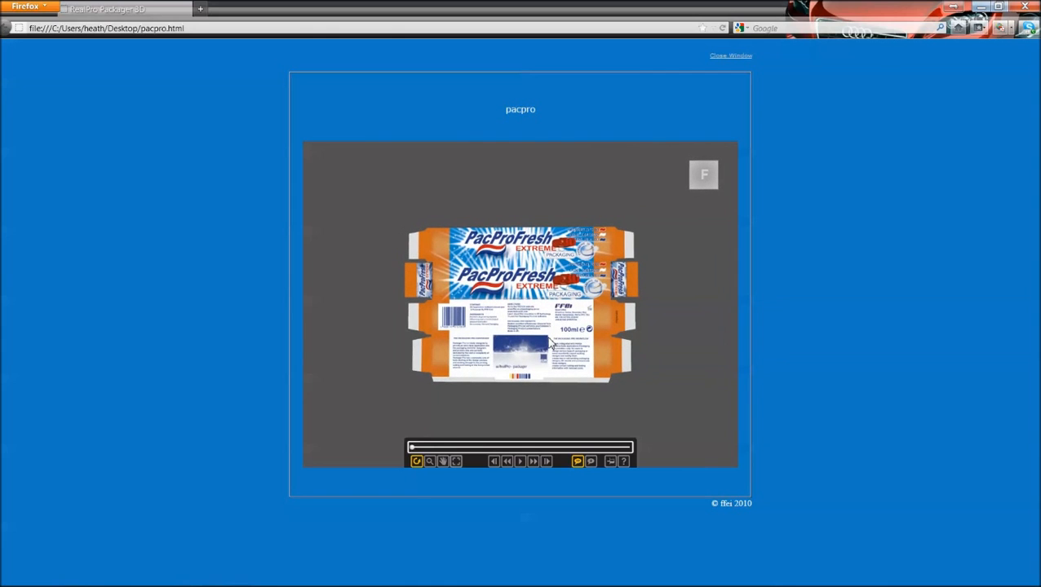
{"action": "left_click", "coordinate": [519, 461]}
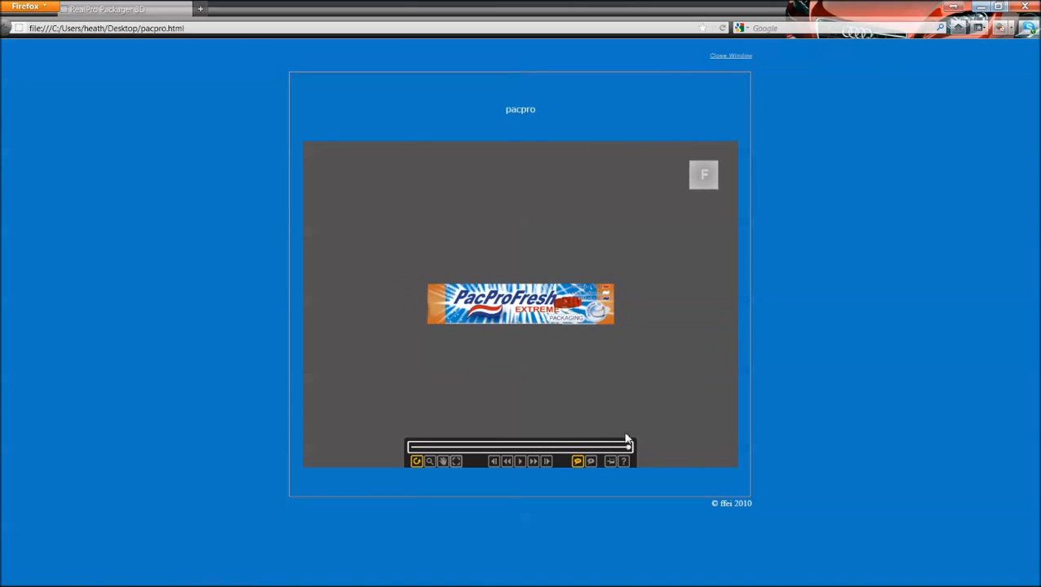
{"action": "left_click_drag", "start_coordinate": [628, 447], "coordinate": [576, 450]}
Add a comment reading "please check color" attached to the carton's side flap.
{"action": "left_click", "coordinate": [591, 461]}
{"action": "left_click", "coordinate": [638, 285]}
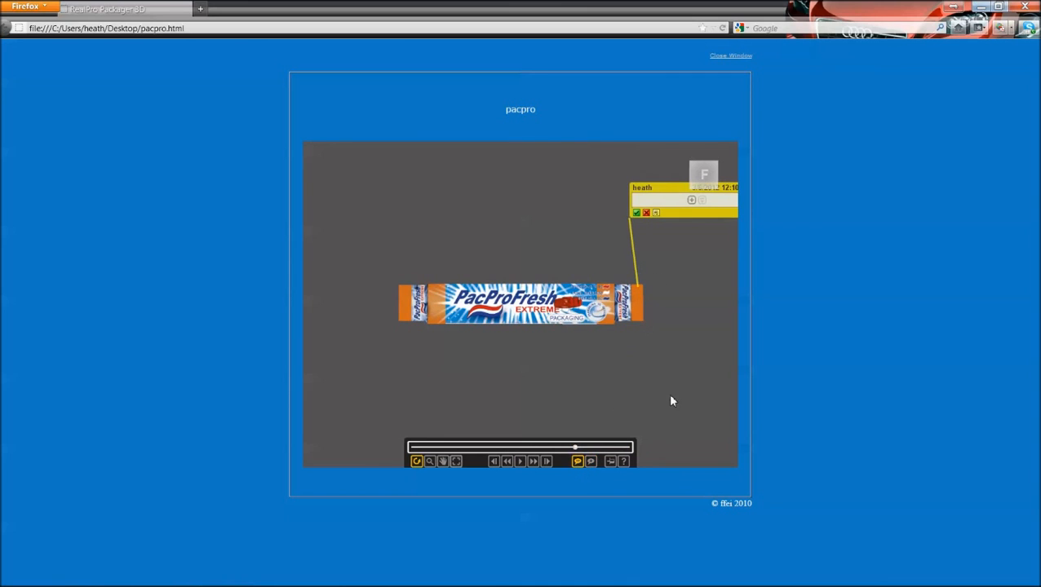
{"action": "left_click", "coordinate": [693, 201]}
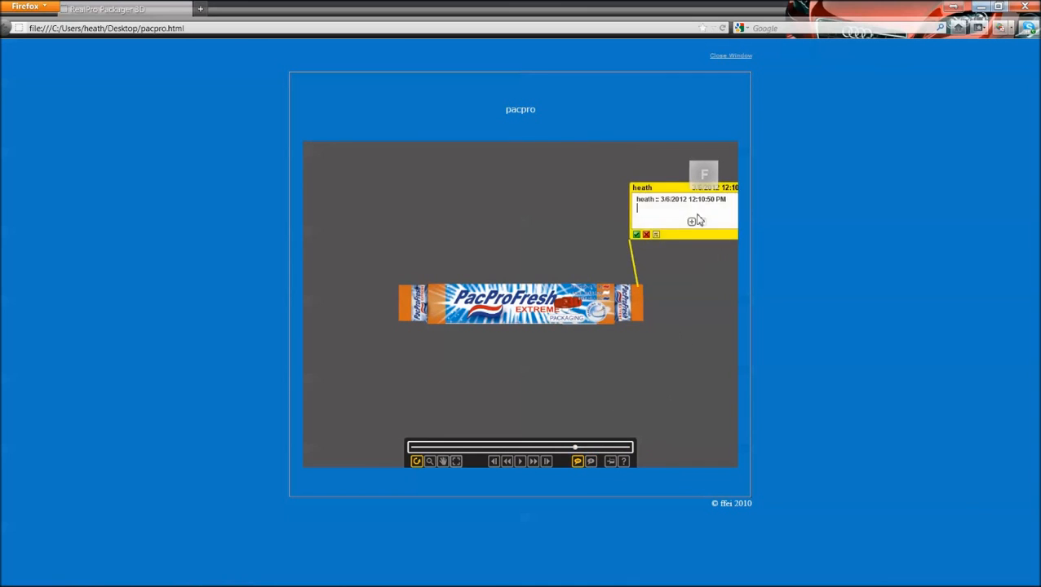
{"action": "type", "text": "please check color"}
Zoom in and rotate the folded carton in the browser viewer to inspect it.
{"action": "left_click", "coordinate": [429, 461]}
{"action": "scroll", "coordinate": [523, 323], "scroll_direction": "up", "scroll_amount": 5}
{"action": "scroll", "coordinate": [522, 318], "scroll_direction": "up", "scroll_amount": 2}
{"action": "left_click_drag", "start_coordinate": [530, 327], "coordinate": [532, 296]}
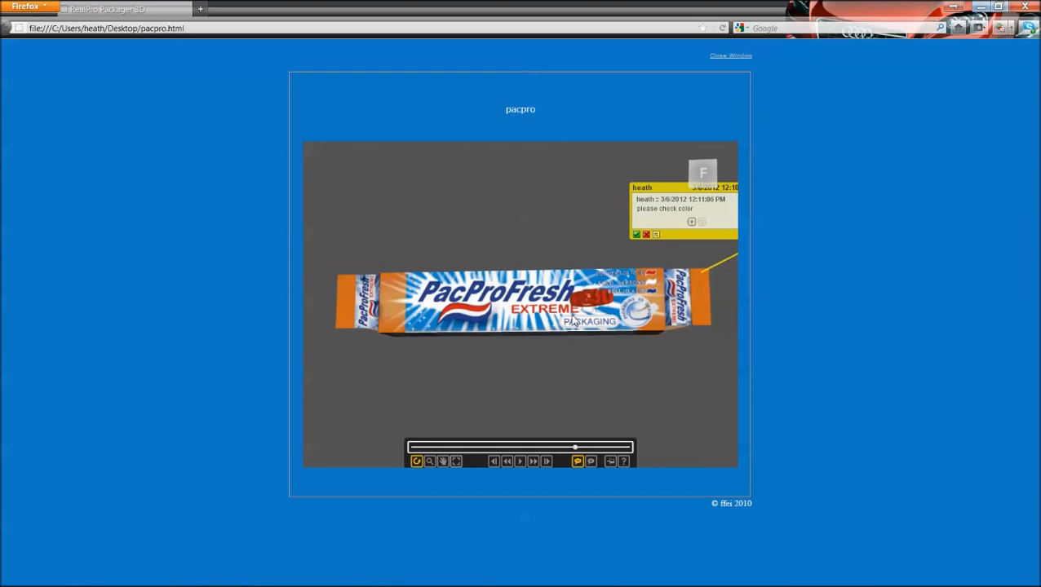
{"action": "mouse_move", "coordinate": [582, 323]}
{"action": "left_mouse_down"}
{"action": "mouse_move", "coordinate": [592, 311]}
{"action": "mouse_move", "coordinate": [601, 318]}
{"action": "left_mouse_up"}
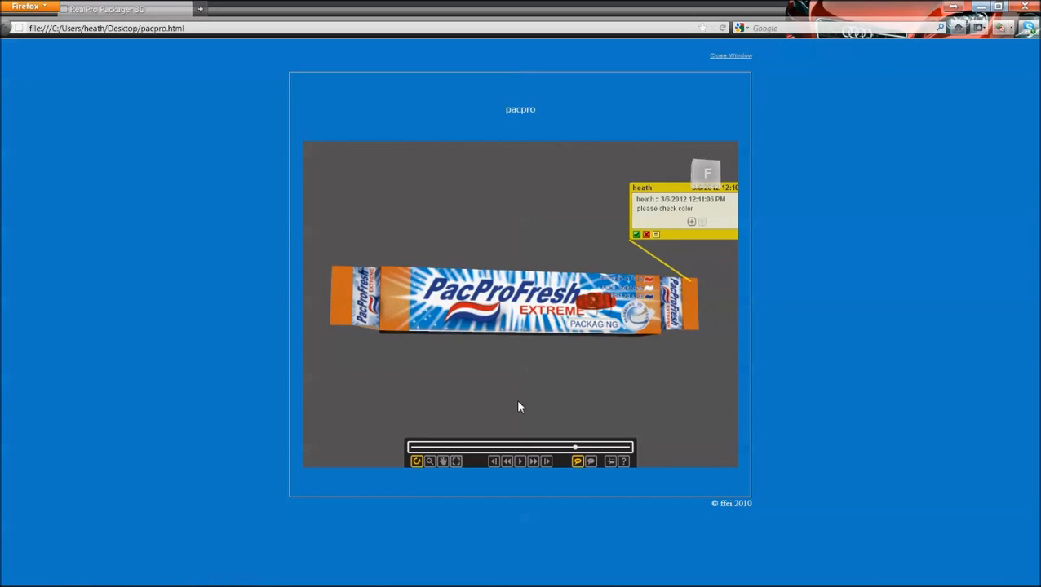